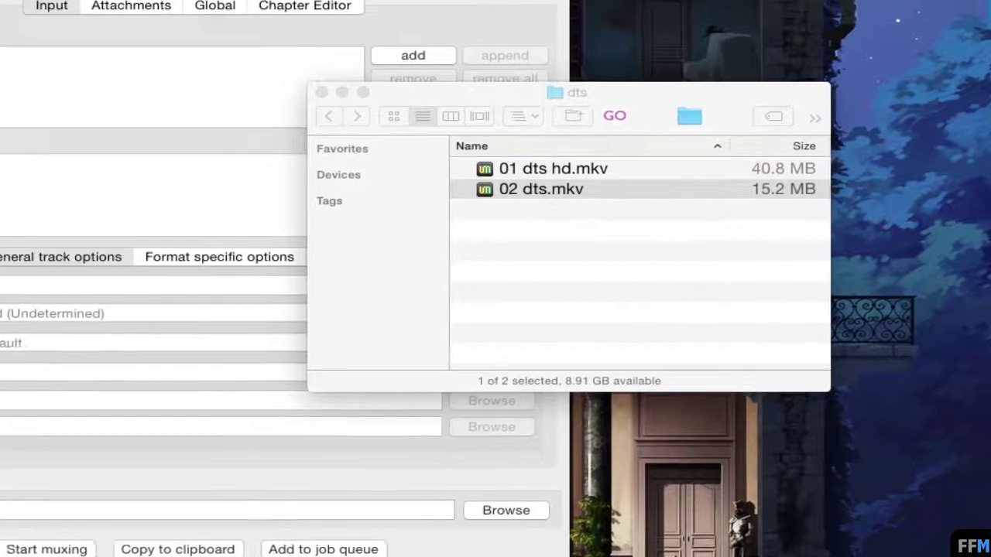
- Load 01 dts hd.mkv into mkvmerge GUI to inspect its audio track format, and clear the input list
{"action": "left_click", "coordinate": [0, 0]}
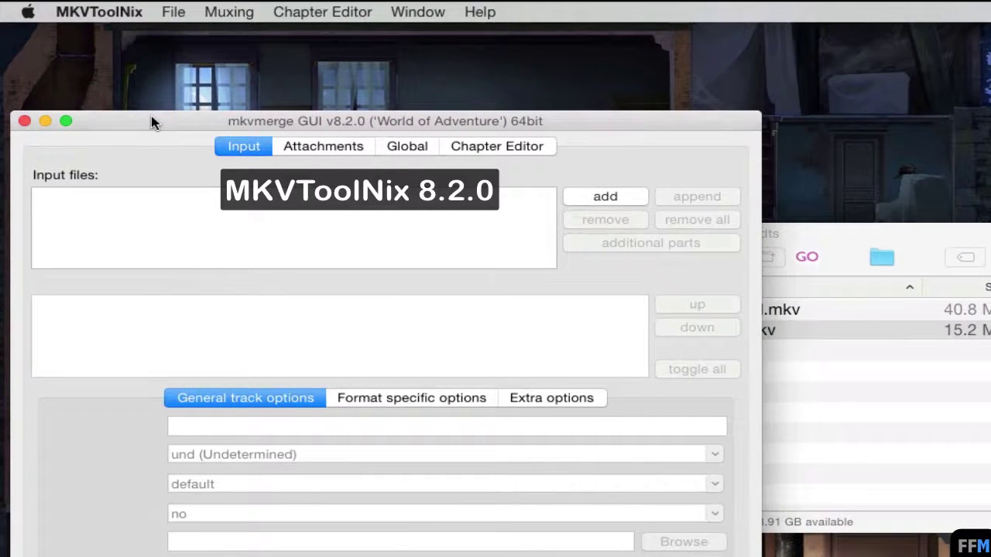
{"action": "left_click_drag", "start_coordinate": [151, 124], "coordinate": [151, 68]}
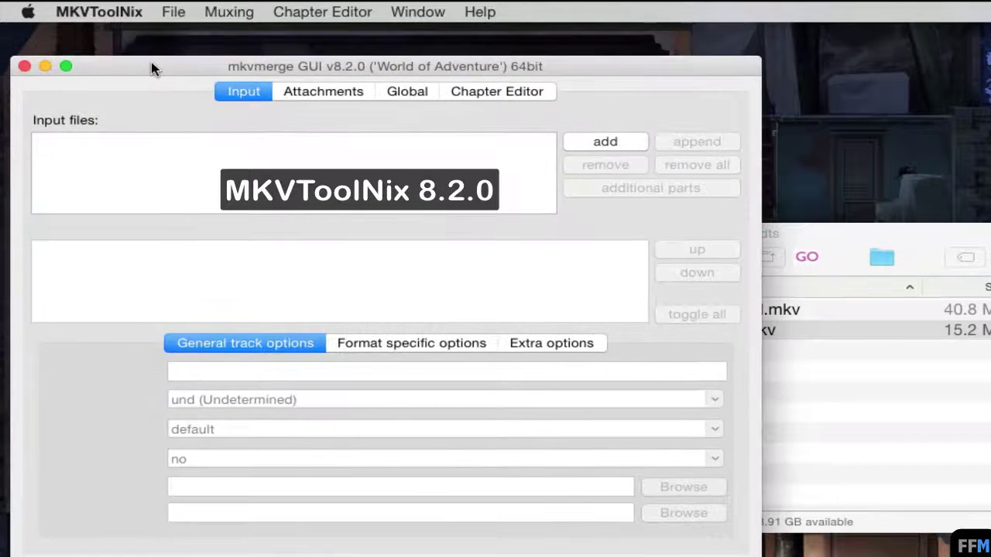
{"action": "left_click", "coordinate": [771, 310]}
{"action": "left_click_drag", "start_coordinate": [755, 310], "coordinate": [352, 159]}
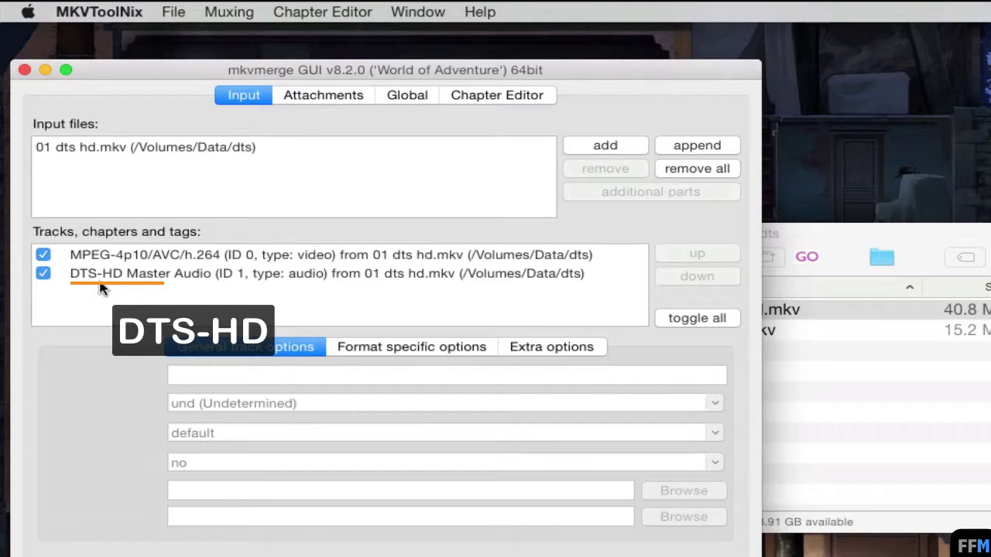
{"action": "left_click", "coordinate": [678, 169]}
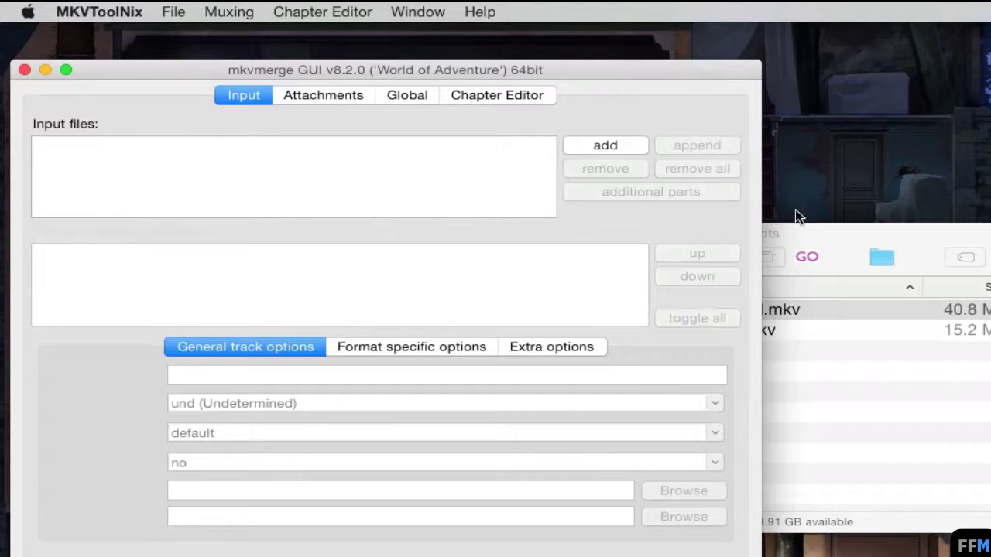
- Load 02 dts.mkv into mkvmerge GUI to check its audio track format, and remove it from the inputs
{"action": "left_click", "coordinate": [813, 231]}
{"action": "left_click_drag", "start_coordinate": [744, 329], "coordinate": [259, 164]}
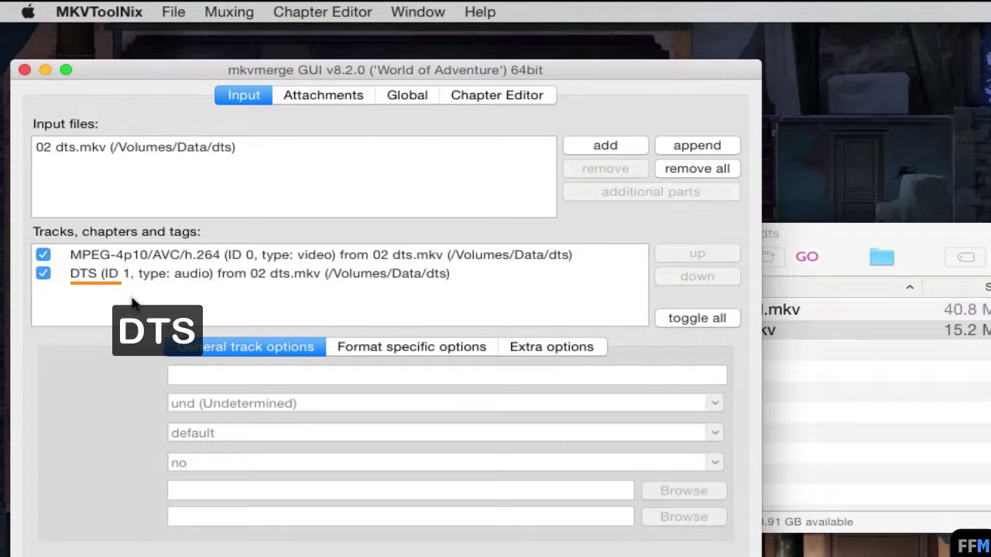
{"action": "left_click", "coordinate": [696, 168]}
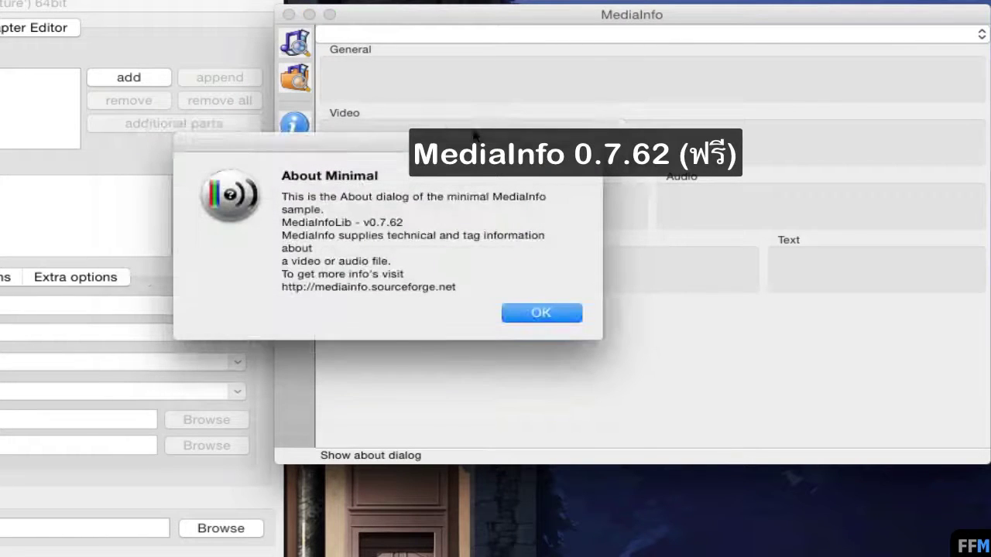
- Switch to MediaInfo, load the dts folder and examine the audio details of 01 dts hd.mkv and 02 dts.mkv
{"action": "left_click", "coordinate": [542, 312]}
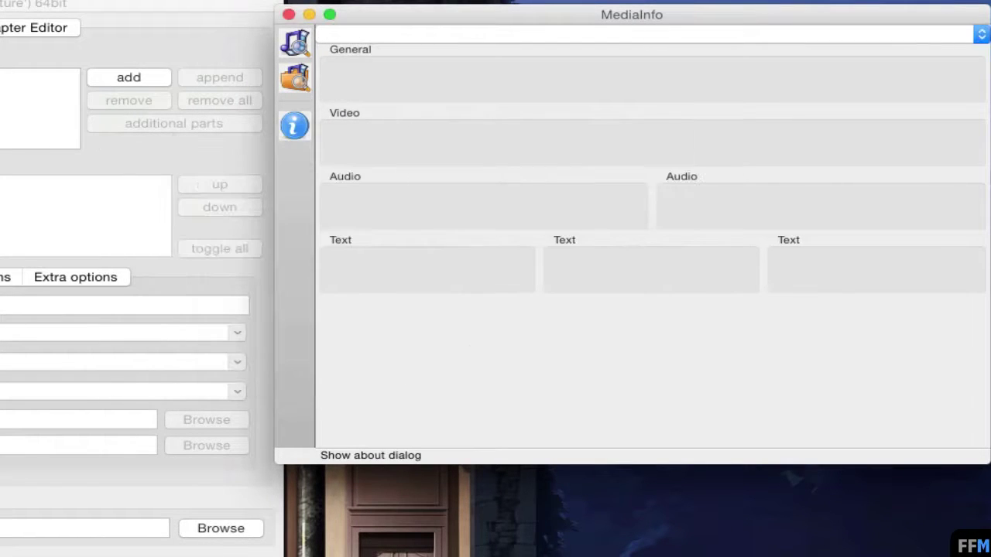
{"action": "left_click", "coordinate": [293, 82]}
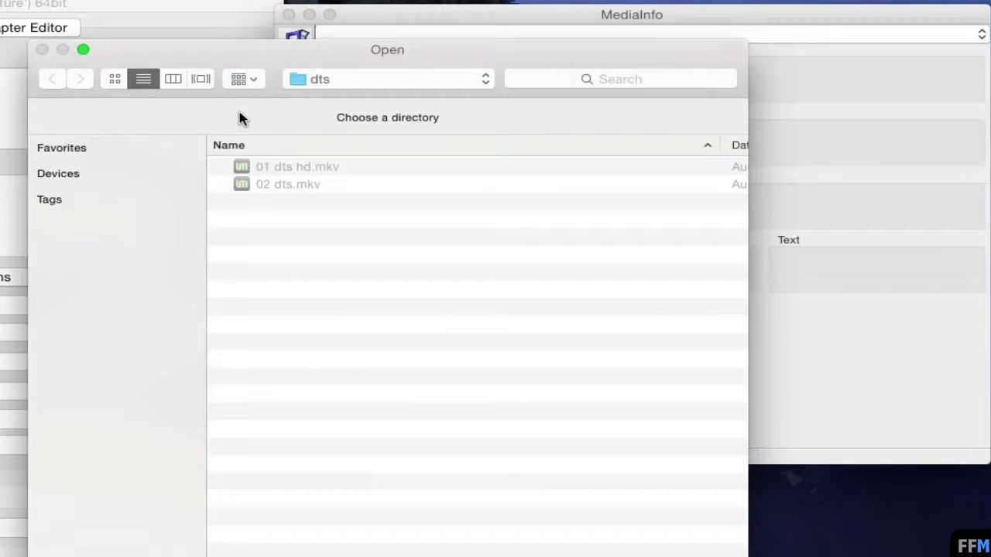
{"action": "key", "text": "Return"}
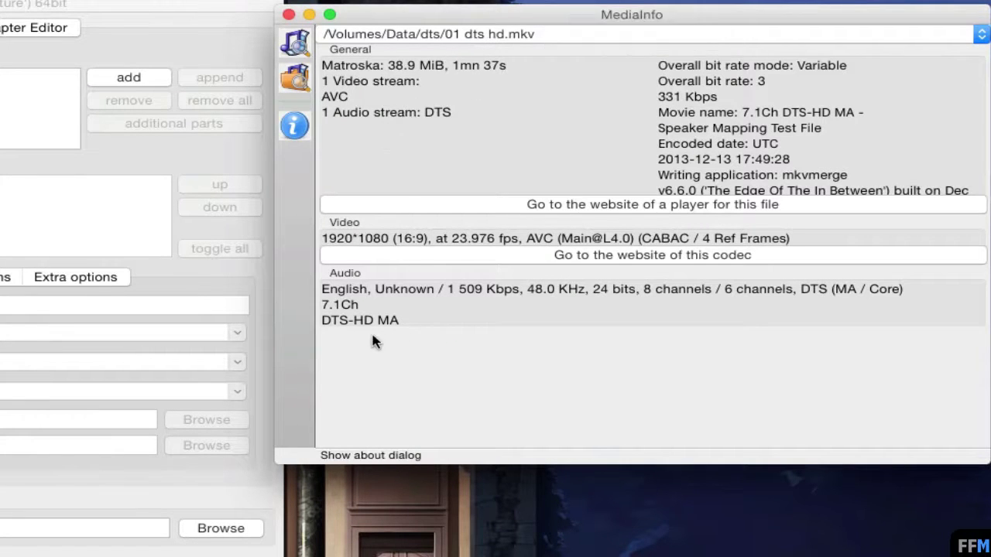
{"action": "left_click", "coordinate": [635, 36]}
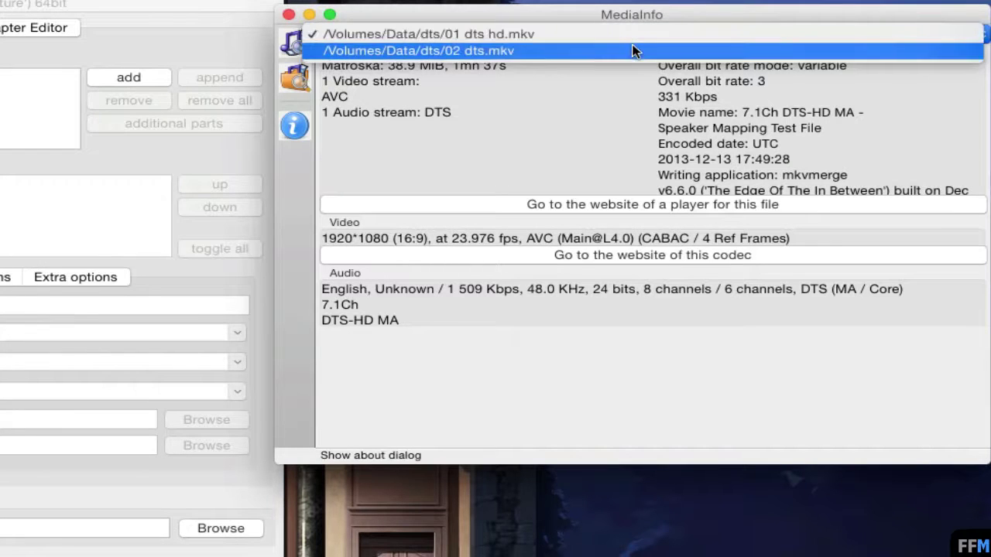
{"action": "left_click", "coordinate": [635, 48]}
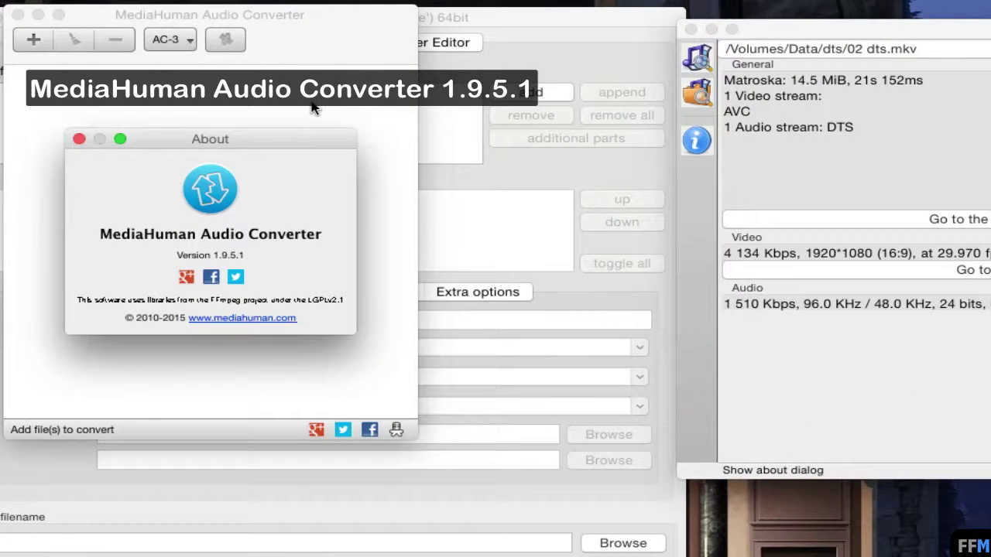
- In MediaHuman Audio Converter, set the output format to AC-3 at 5.1, 48000Hz, 448 kbps
{"action": "left_click", "coordinate": [79, 139]}
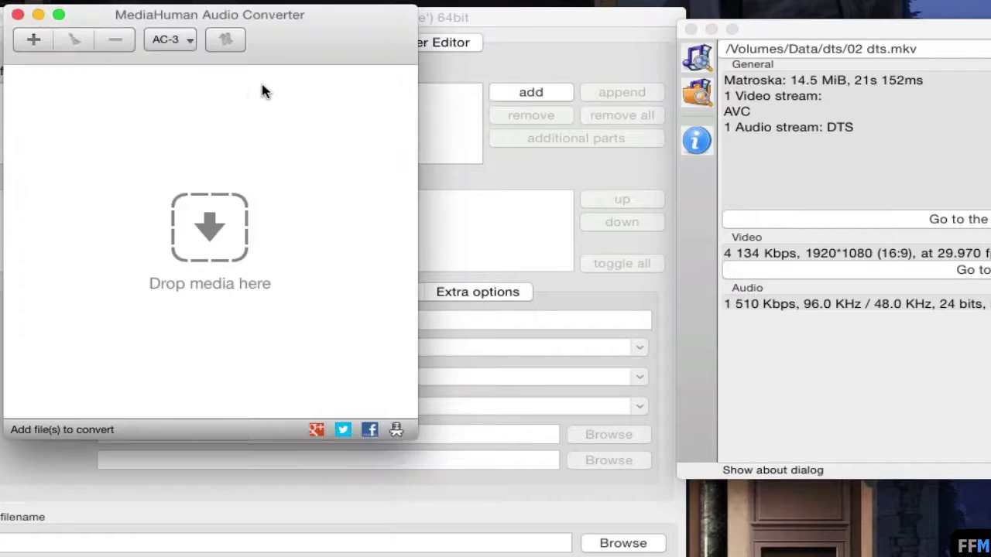
{"action": "left_click", "coordinate": [159, 43]}
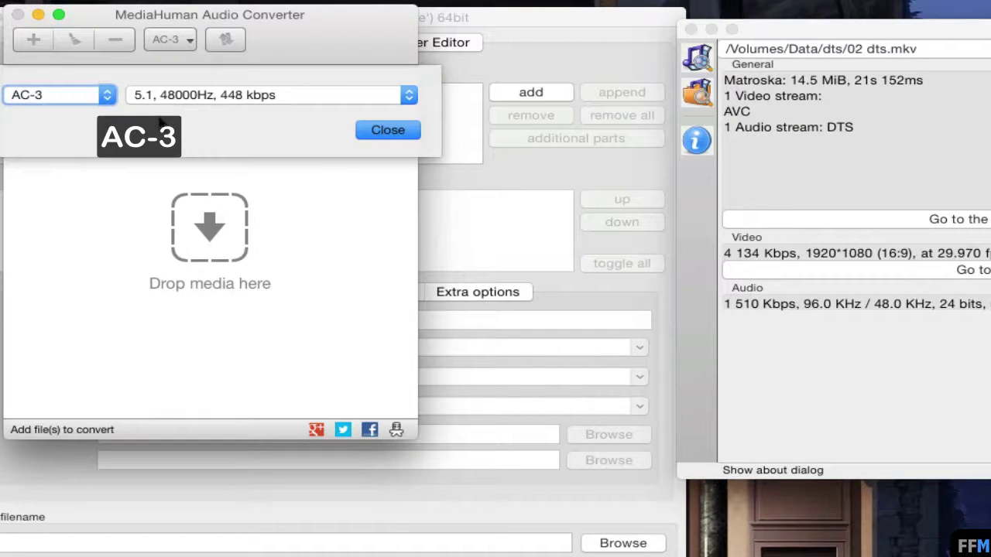
{"action": "left_click", "coordinate": [105, 95]}
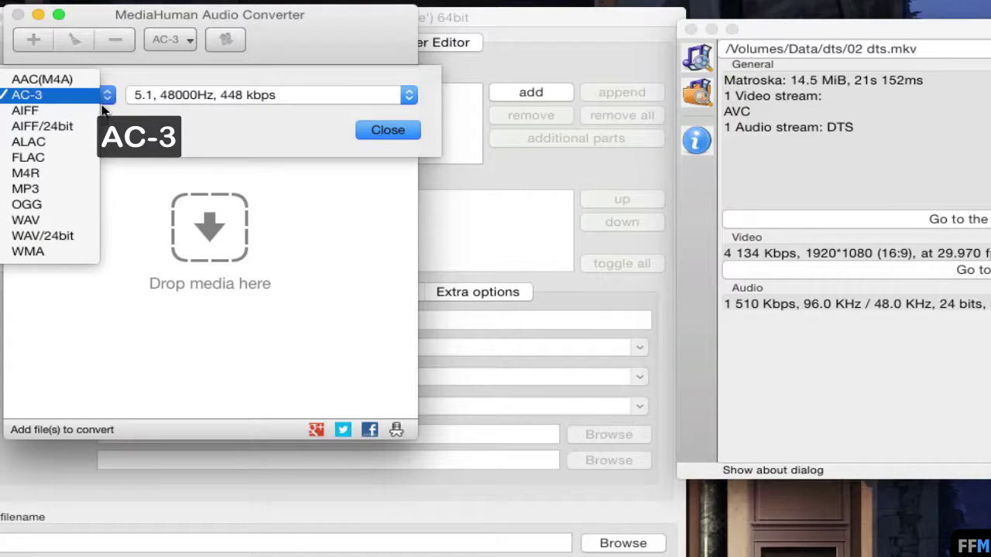
{"action": "left_click", "coordinate": [79, 96]}
{"action": "left_click", "coordinate": [249, 96]}
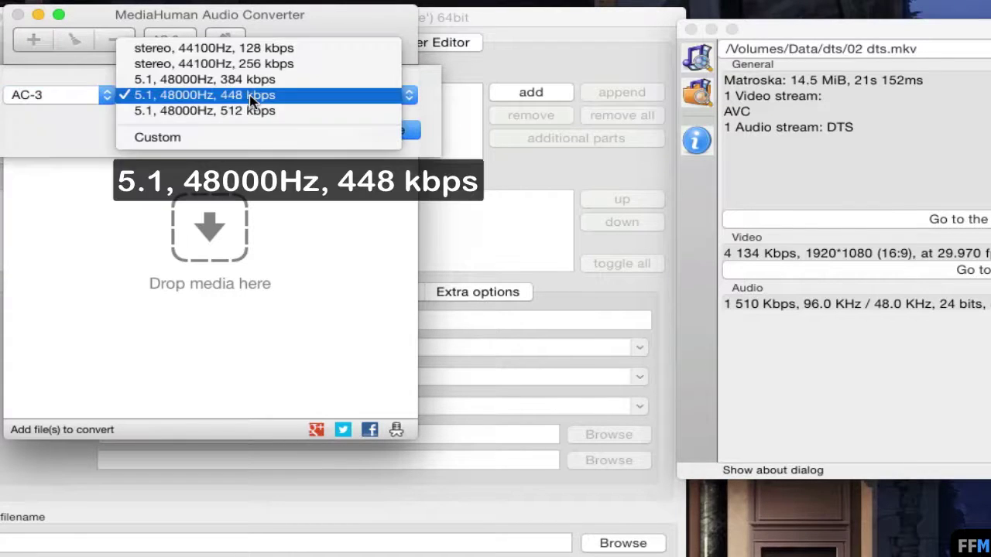
{"action": "left_click", "coordinate": [353, 89]}
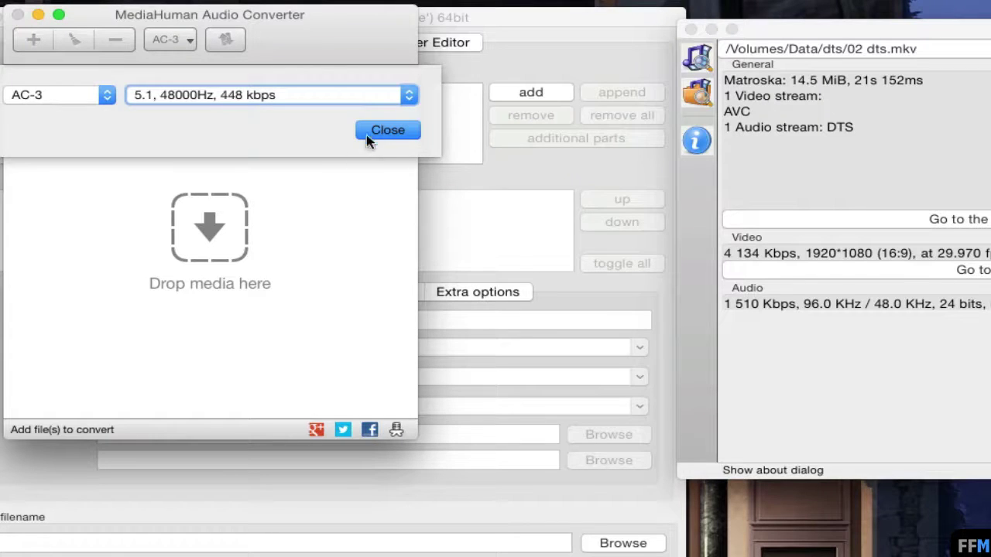
{"action": "left_click", "coordinate": [387, 131]}
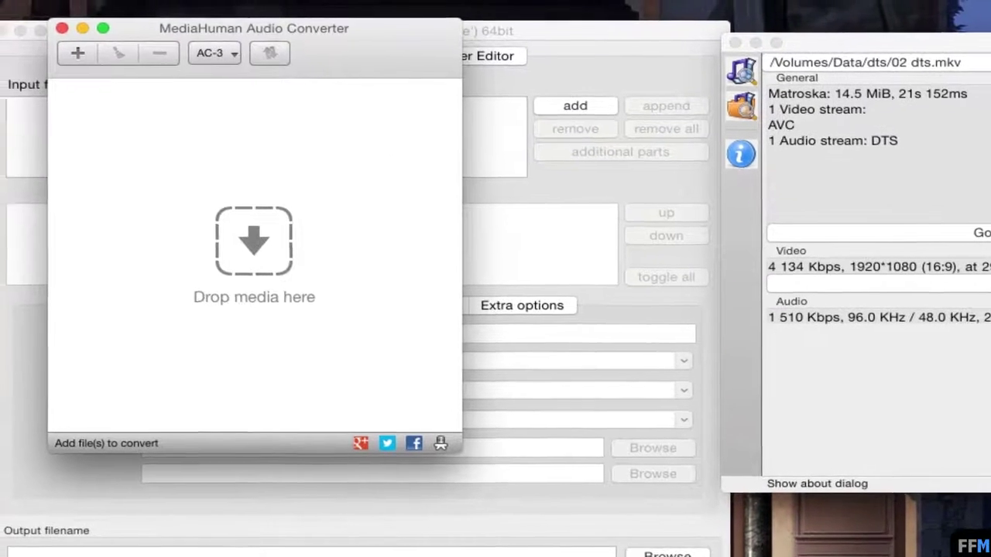
- Review the converter's preferences for output format and output folder
{"action": "left_click", "coordinate": [23, 0]}
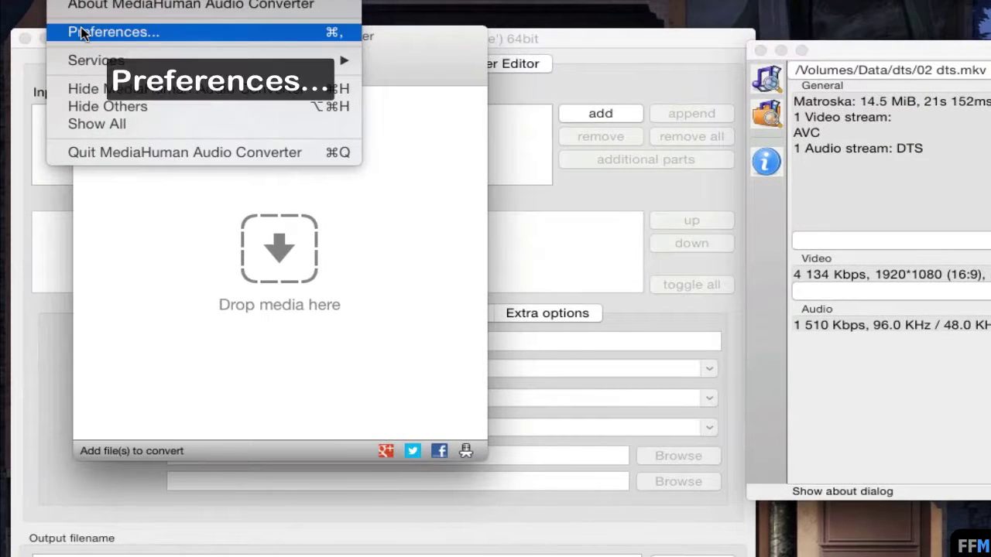
{"action": "left_click", "coordinate": [81, 33]}
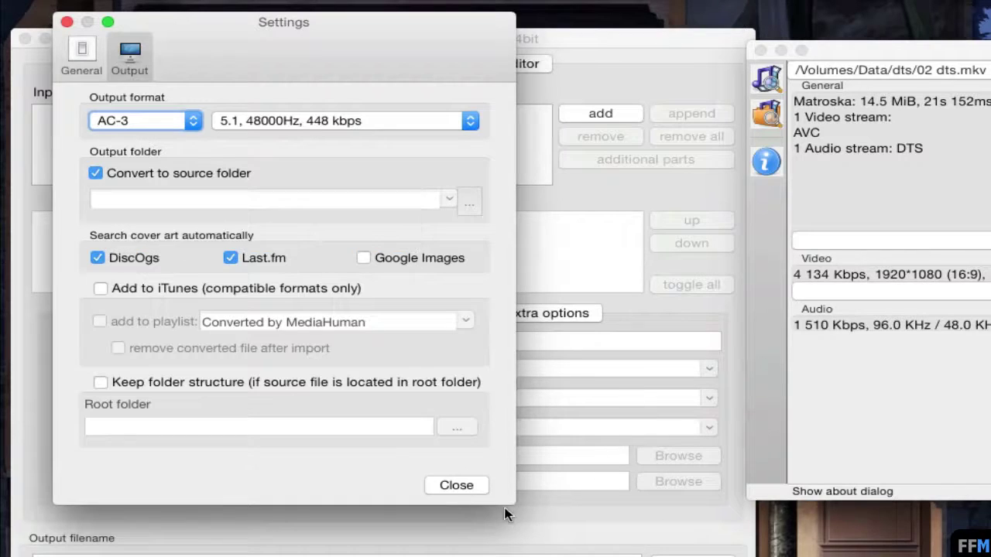
{"action": "left_click", "coordinate": [470, 486]}
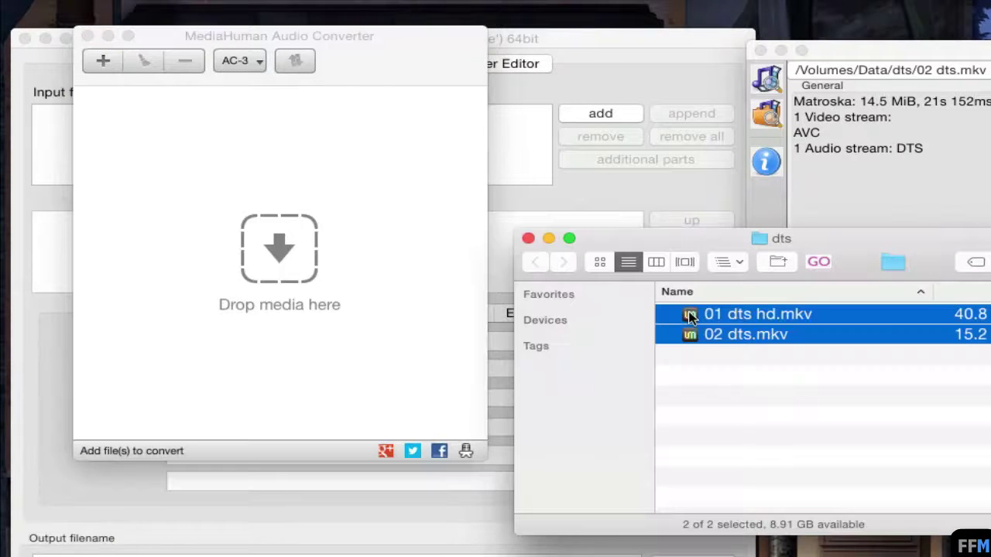
- Add 01 dts hd.mkv and 02 dts.mkv from the dts folder to the converter and convert both to AC-3
{"action": "left_click_drag", "start_coordinate": [686, 313], "coordinate": [215, 181]}
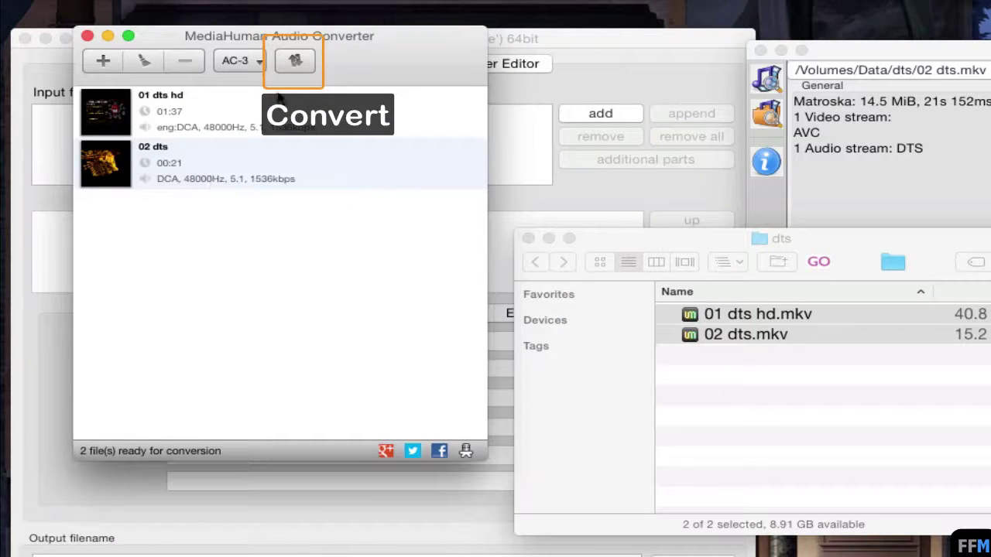
{"action": "left_click", "coordinate": [285, 64]}
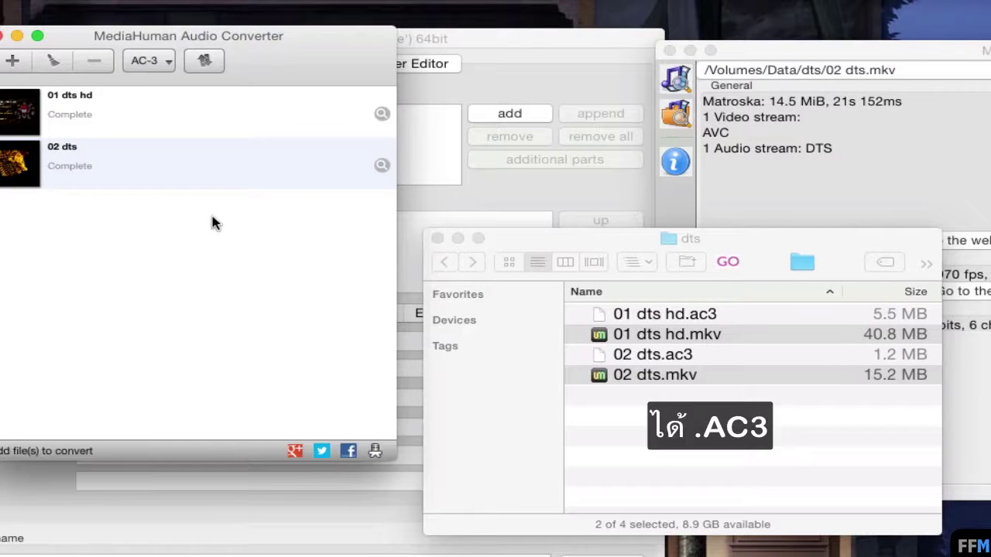
- Reload the dts folder in MediaInfo and compare the durations of 01 dts hd.ac3 and 01 dts hd.mkv
{"action": "left_click", "coordinate": [733, 178]}
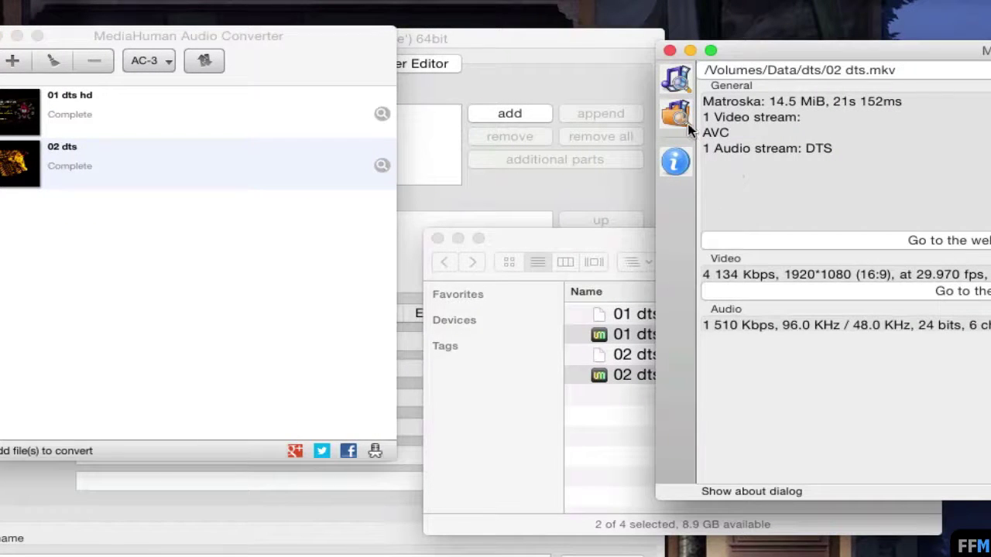
{"action": "key", "text": "super+o"}
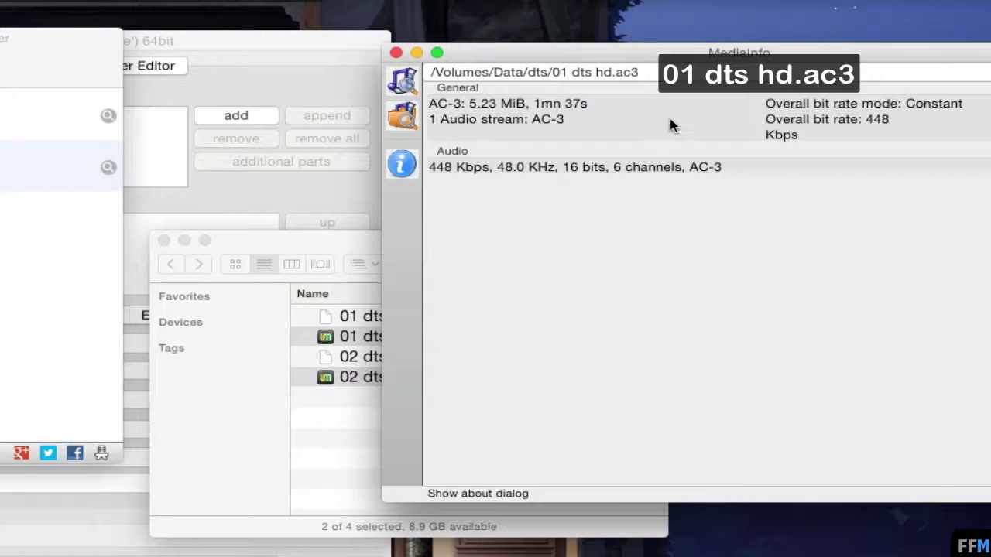
{"action": "mouse_move", "coordinate": [713, 111]}
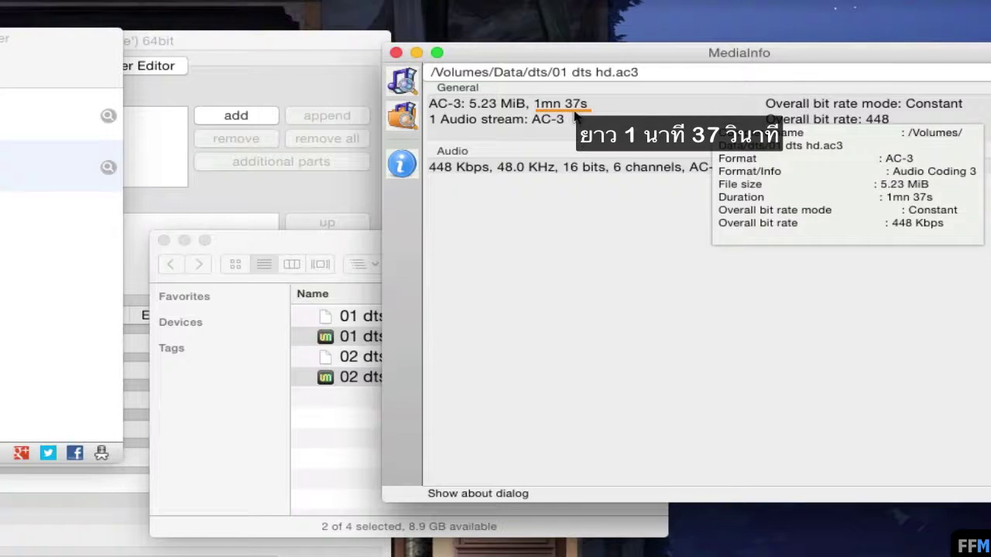
{"action": "left_click", "coordinate": [606, 67]}
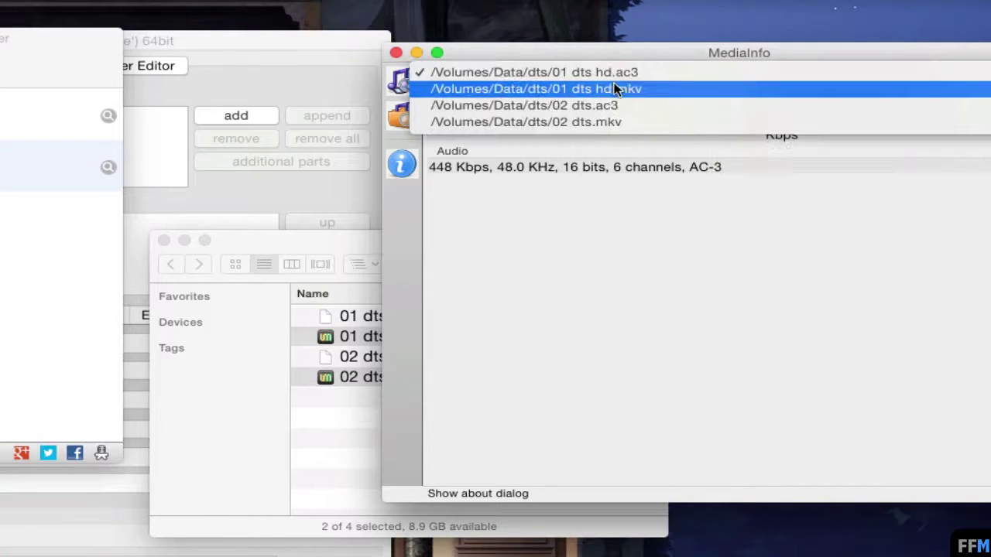
{"action": "left_click", "coordinate": [622, 86]}
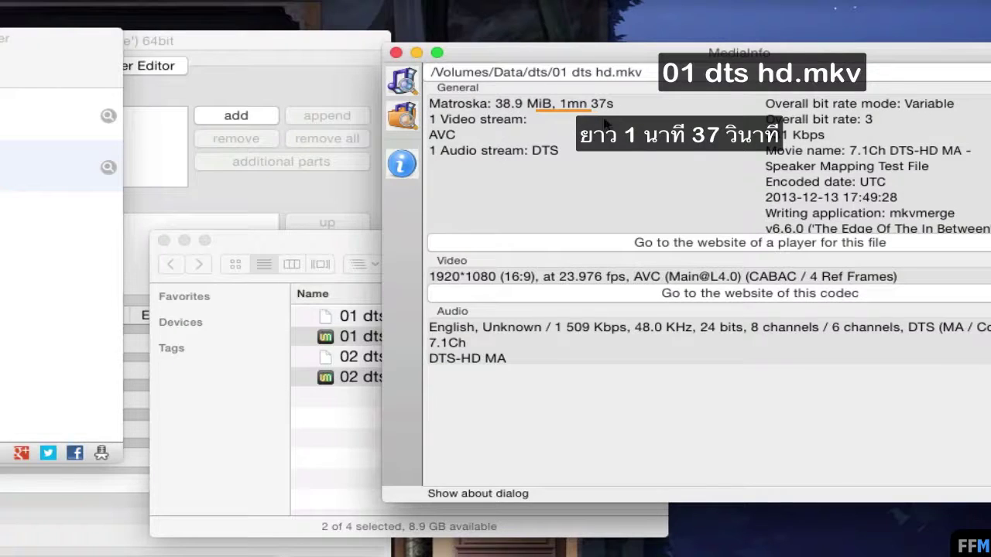
{"action": "mouse_move", "coordinate": [606, 124]}
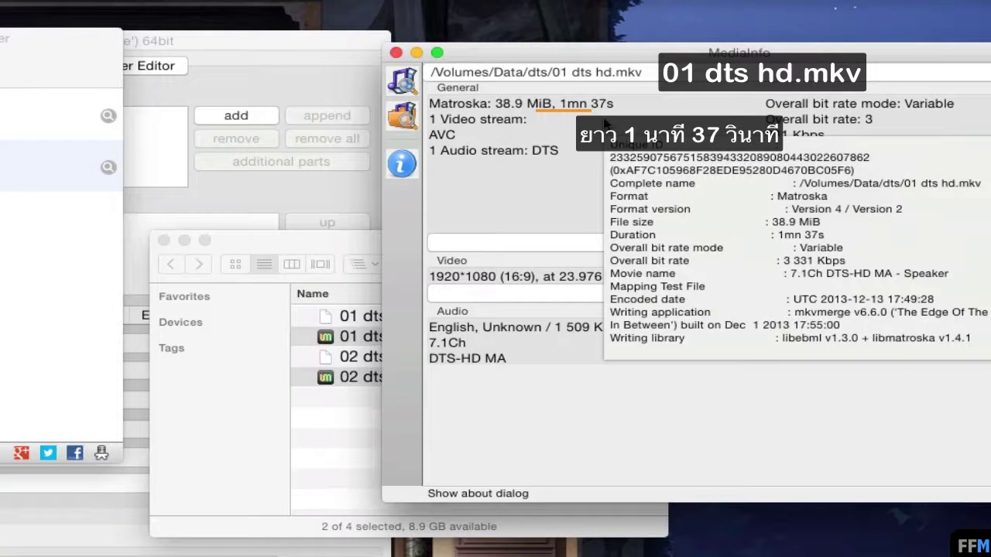
- Compare the durations of 02 dts.ac3 and 02 dts.mkv in MediaInfo
{"action": "left_click", "coordinate": [631, 70]}
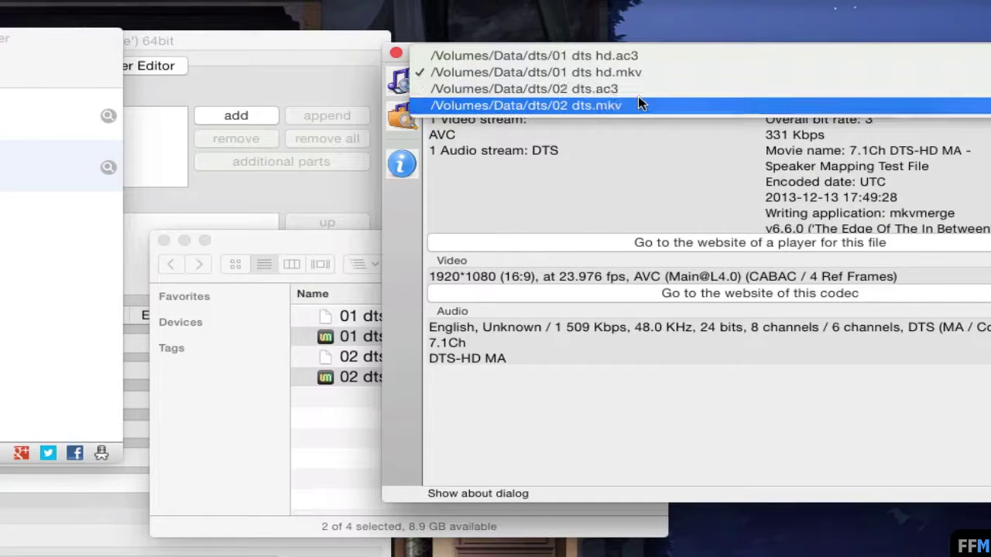
{"action": "left_click", "coordinate": [640, 89]}
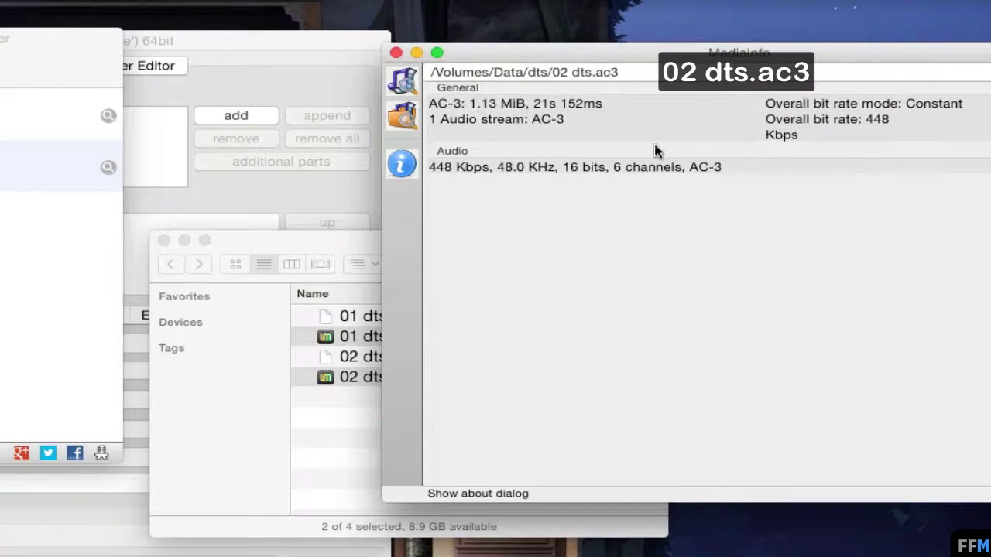
{"action": "left_click", "coordinate": [653, 74]}
{"action": "left_click", "coordinate": [653, 88]}
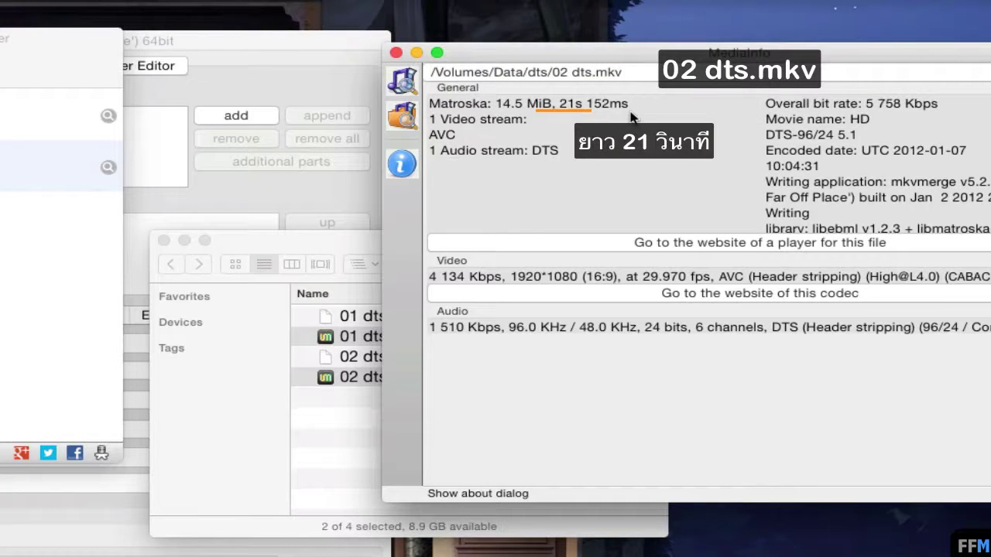
- Add 01 dts hd.ac3 and 01 dts hd.mkv from the dts folder to the input files in mkvmerge GUI
{"action": "left_click", "coordinate": [281, 64]}
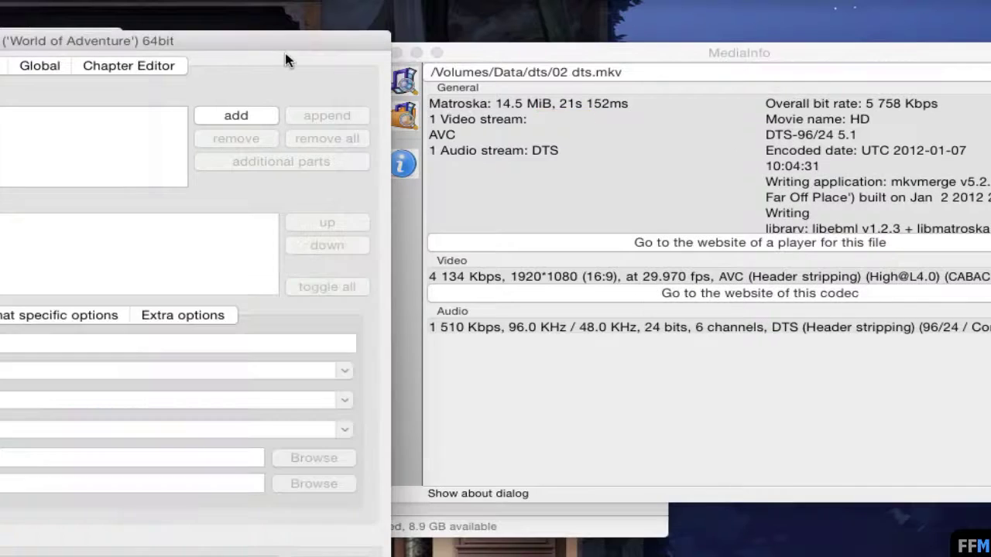
{"action": "left_click", "coordinate": [459, 533]}
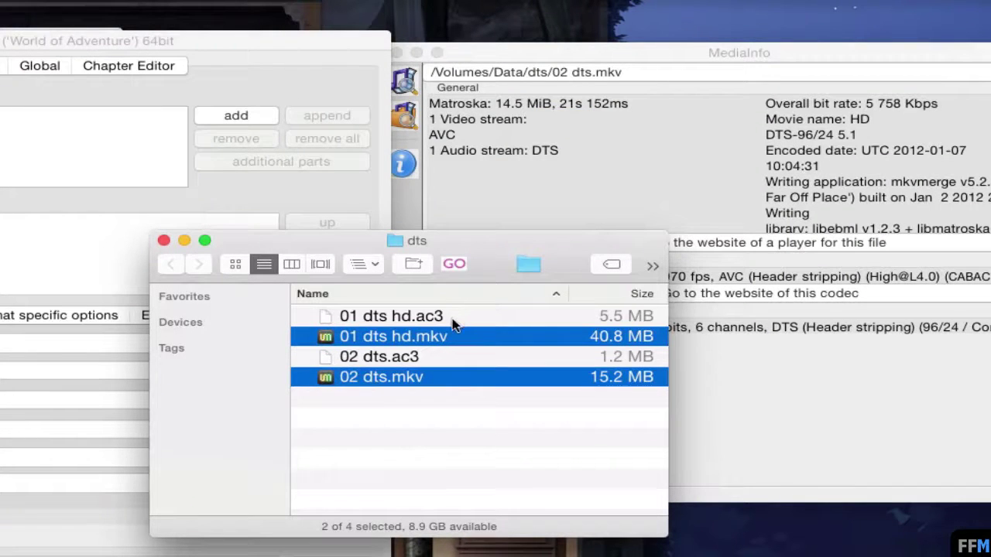
{"action": "left_click", "coordinate": [421, 325], "text": "super"}
{"action": "left_click", "coordinate": [428, 356]}
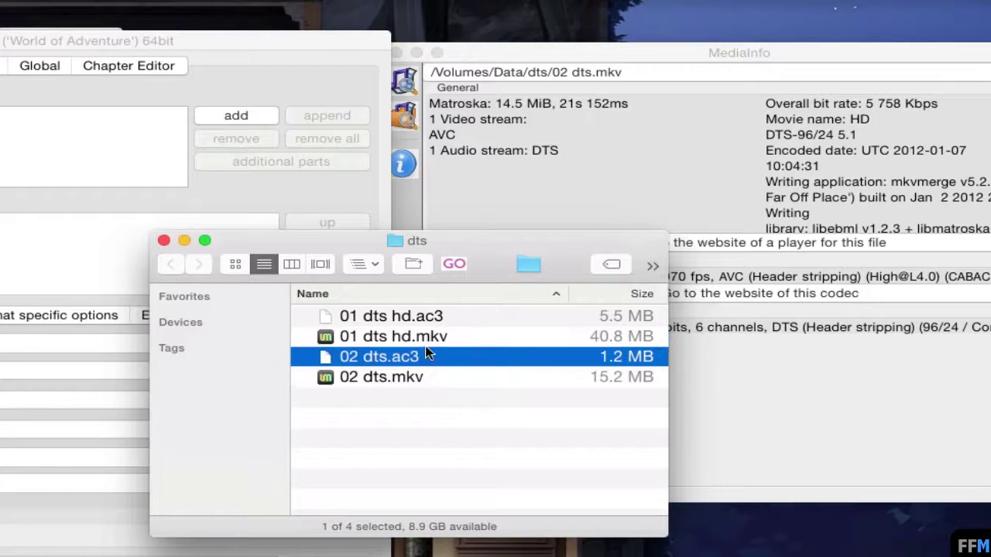
{"action": "left_click", "coordinate": [425, 336]}
{"action": "key", "text": "shift+Up"}
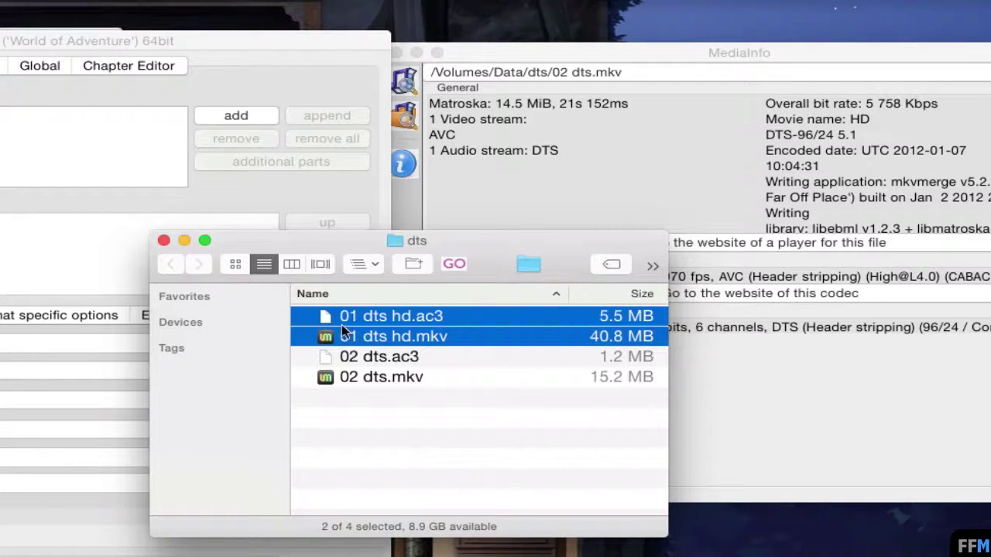
{"action": "left_click_drag", "start_coordinate": [328, 319], "coordinate": [30, 146]}
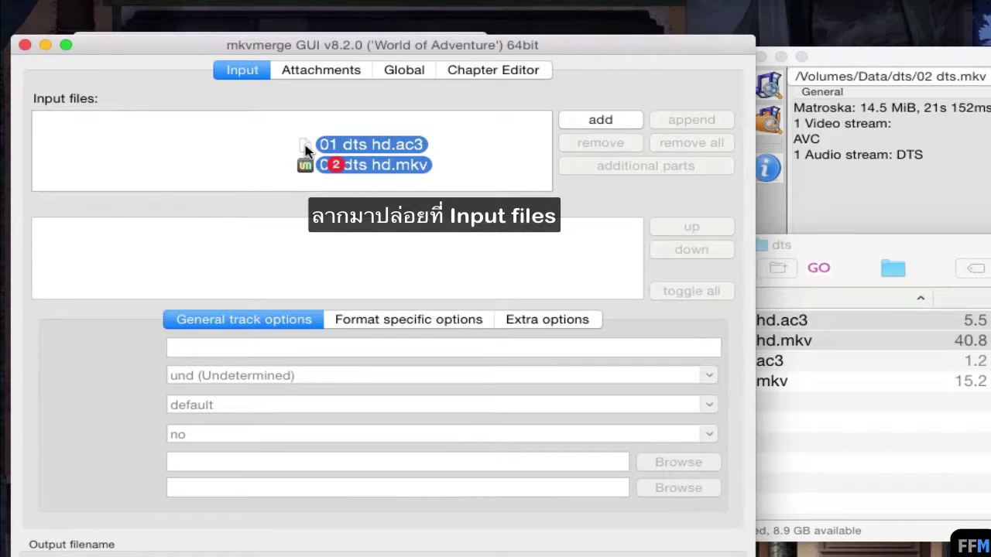
{"action": "left_click_drag", "start_coordinate": [305, 149], "coordinate": [305, 149]}
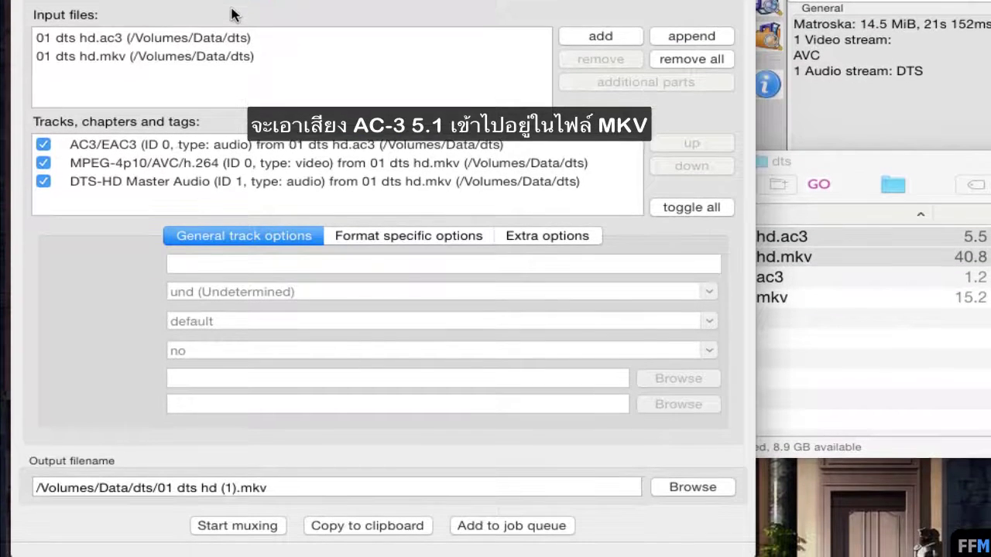
- Name the AC3/EAC3 track AC-3 5.1, and set the default track flag to default for DTS-HD Master Audio and yes for AC3/EAC3
{"action": "left_click", "coordinate": [180, 150]}
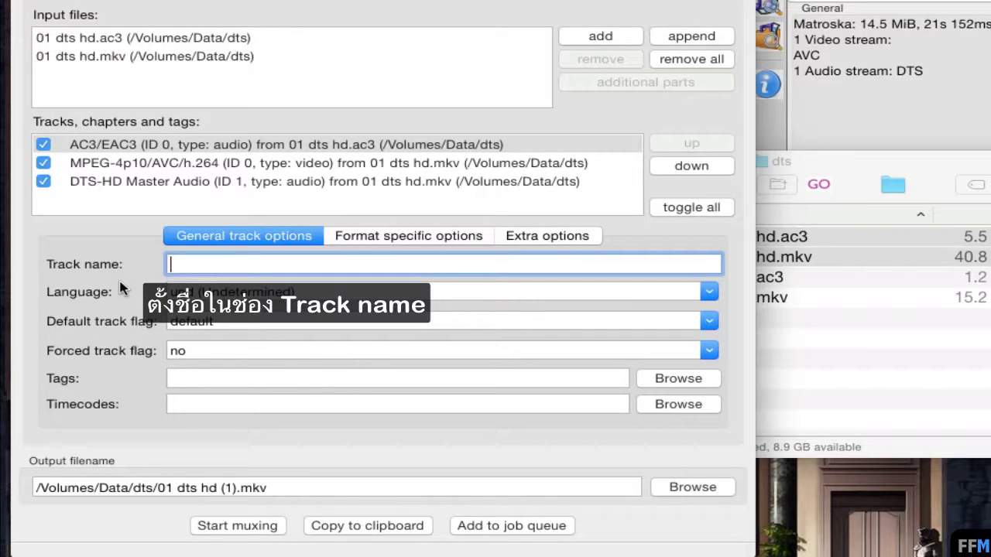
{"action": "type", "text": "AC-3 5.1"}
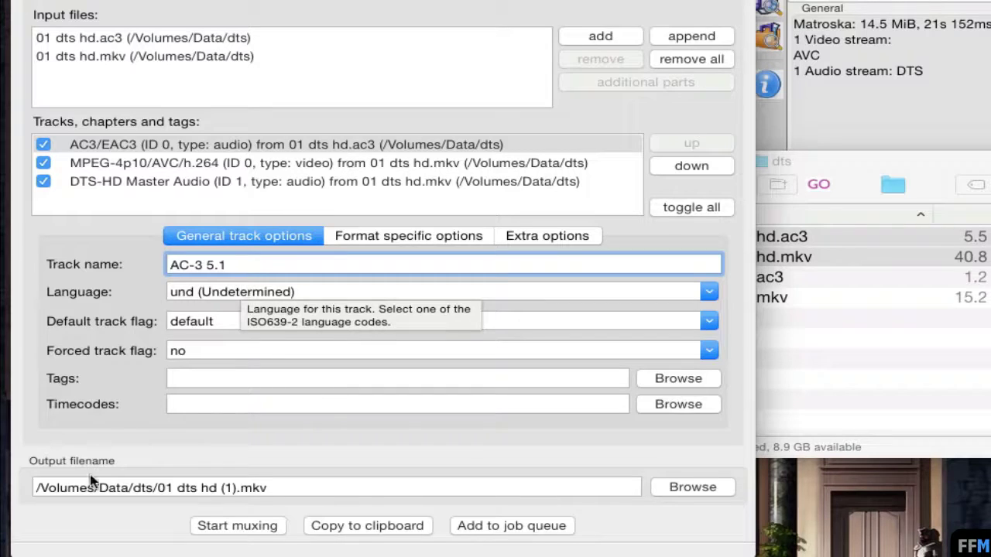
{"action": "left_click", "coordinate": [163, 185]}
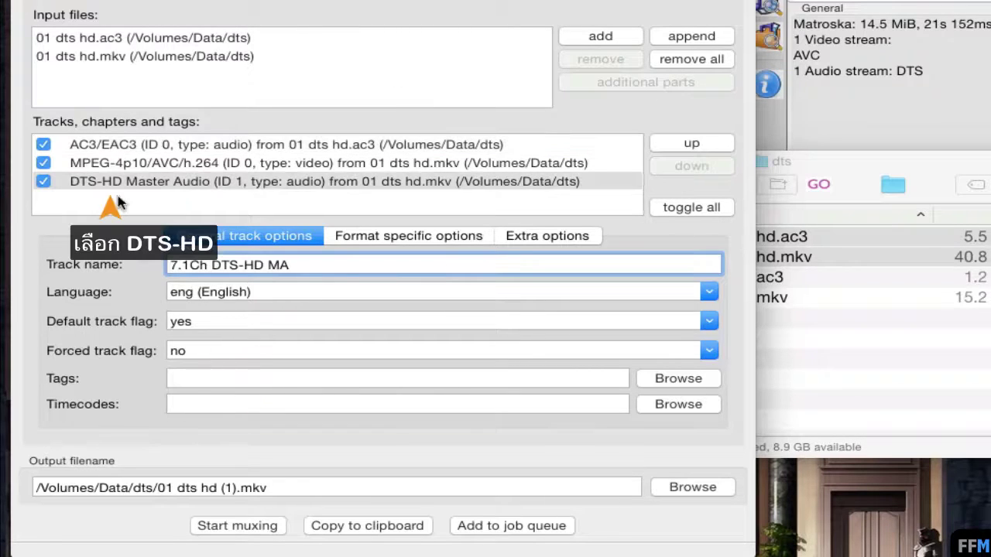
{"action": "left_click", "coordinate": [711, 324]}
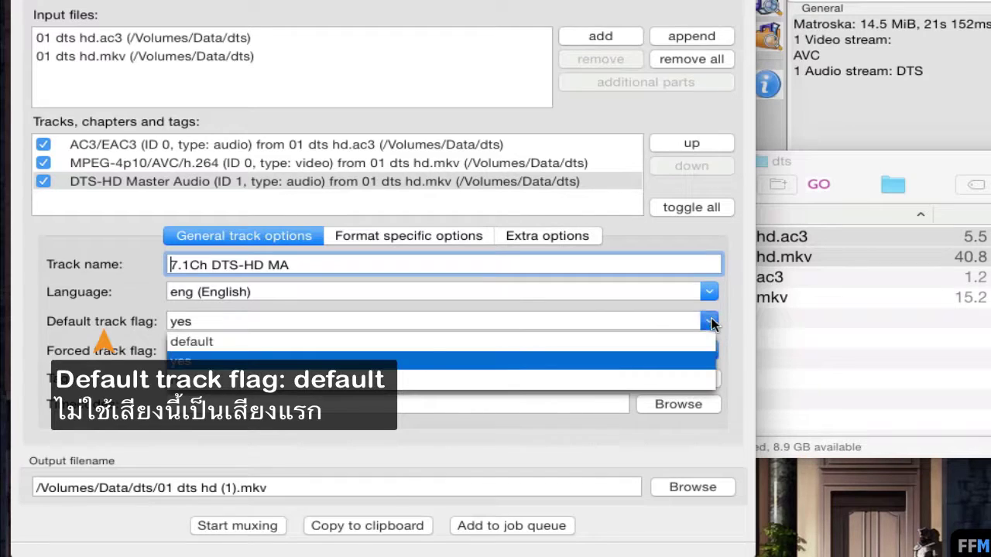
{"action": "left_click", "coordinate": [186, 349]}
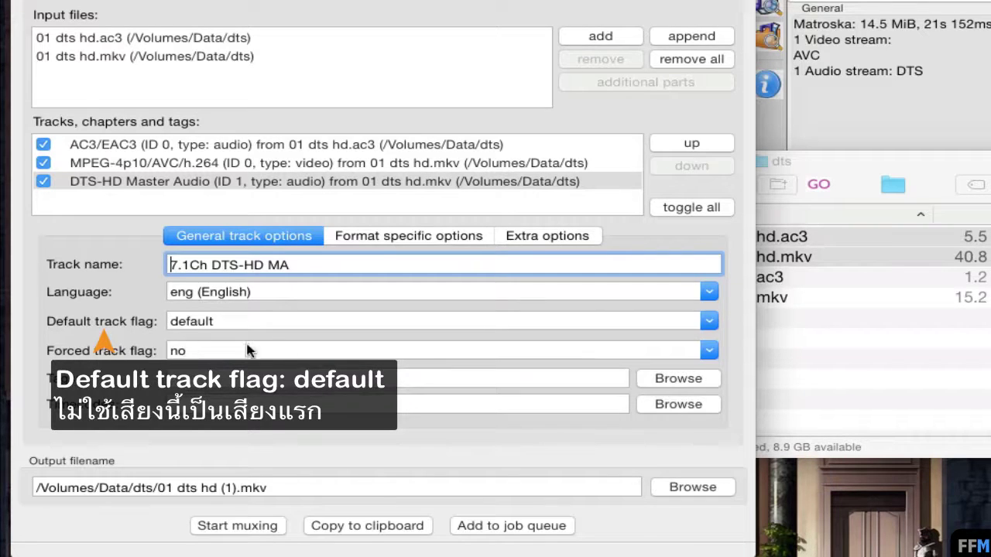
{"action": "left_click", "coordinate": [172, 149]}
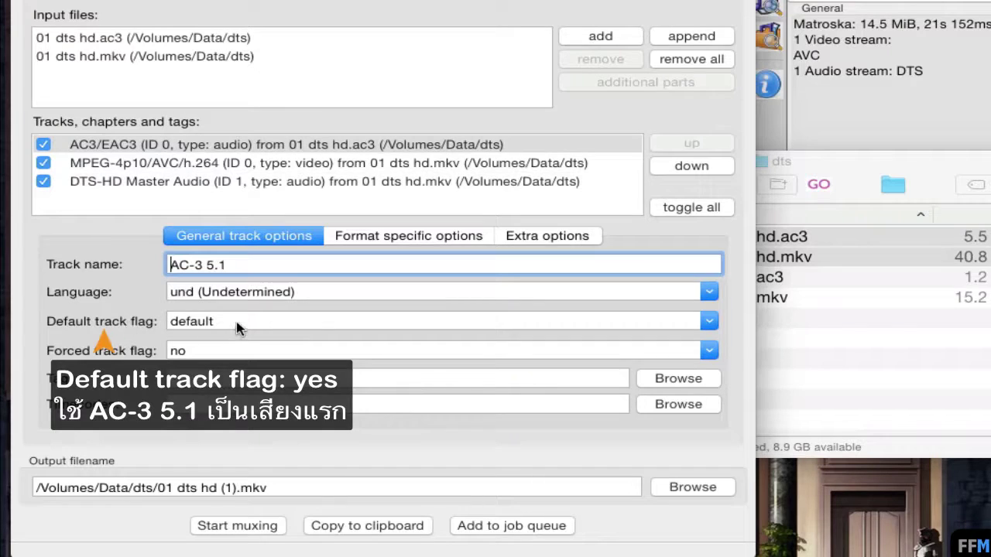
{"action": "left_click", "coordinate": [708, 321]}
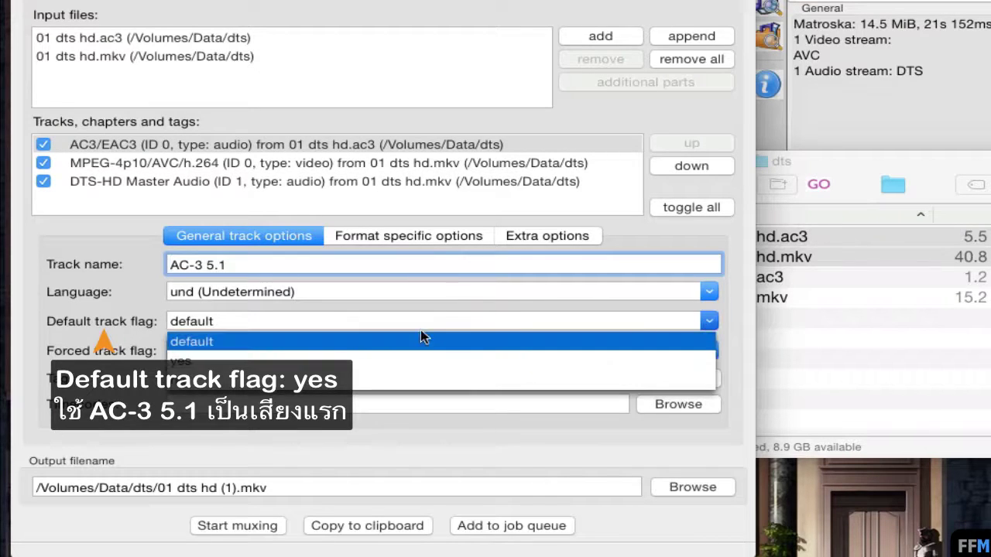
{"action": "left_click", "coordinate": [189, 363]}
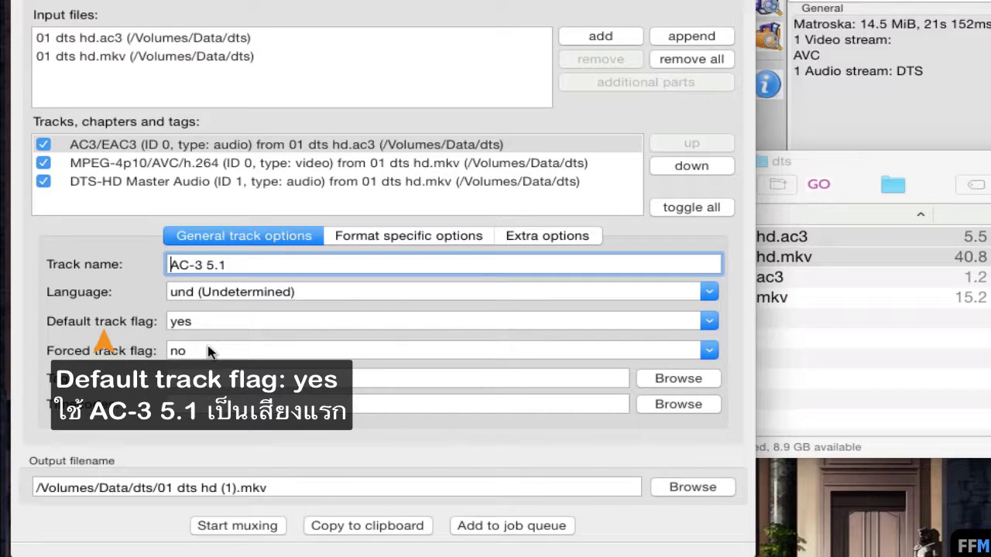
- Set the output filename to /Volumes/Data/dts/01 dts hd-out.mkv and mux the file
{"action": "left_click", "coordinate": [237, 488]}
{"action": "key", "text": "BackSpace"}
{"action": "key", "text": "BackSpace"}
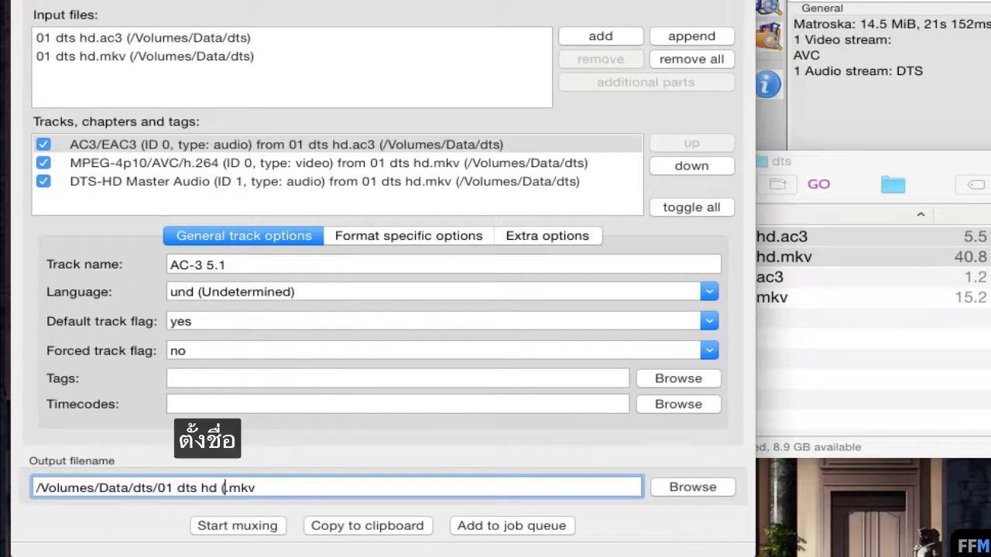
{"action": "key", "text": "BackSpace"}
{"action": "key", "text": "BackSpace"}
{"action": "type", "text": "-out"}
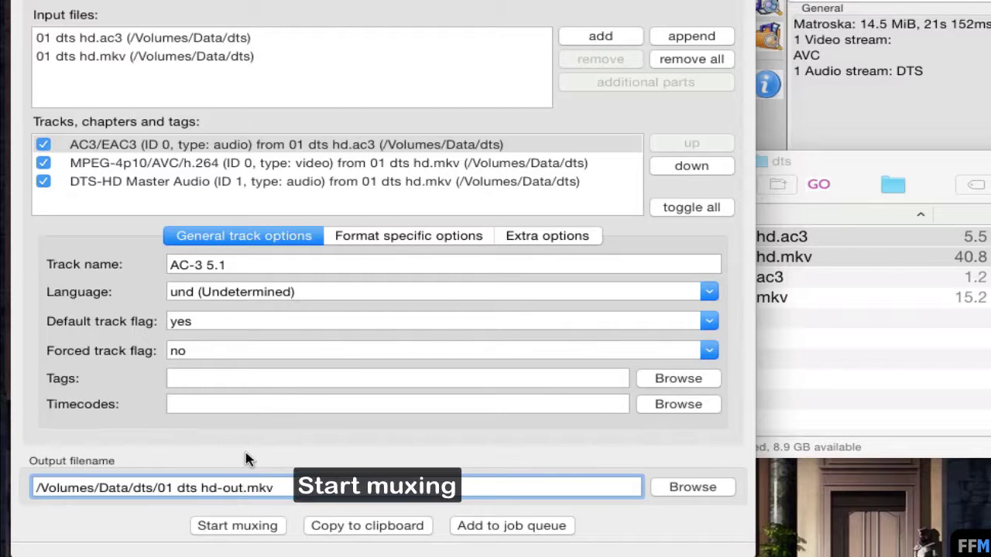
{"action": "left_click", "coordinate": [221, 526]}
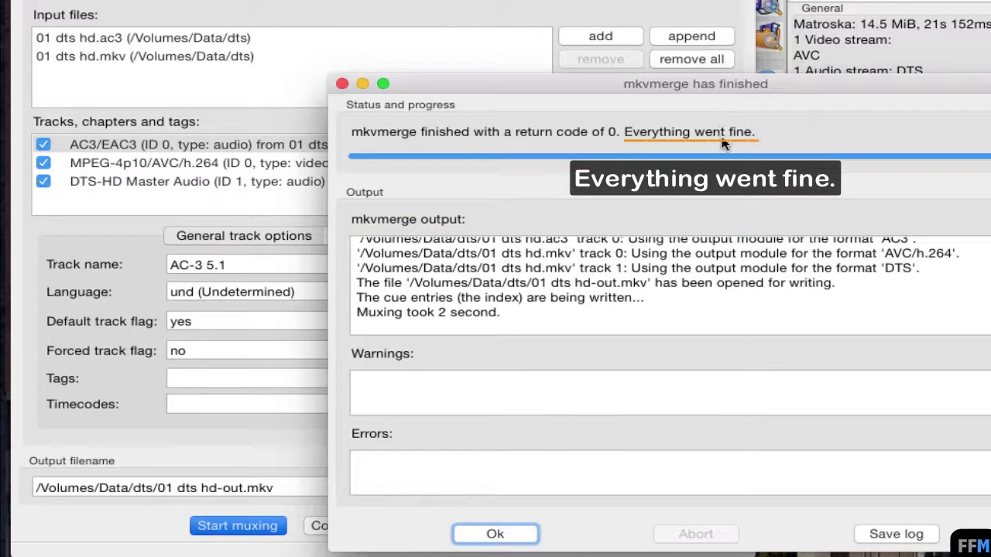
{"action": "left_click", "coordinate": [485, 542]}
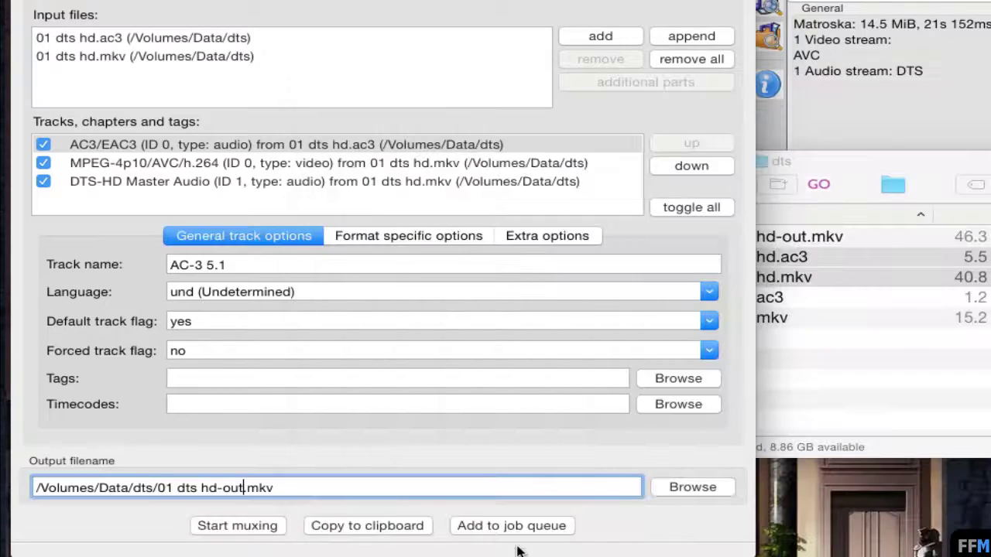
- Select 01 dts hd-out.mkv in the dts folder and check the version information of VLC media player
{"action": "left_click", "coordinate": [864, 408]}
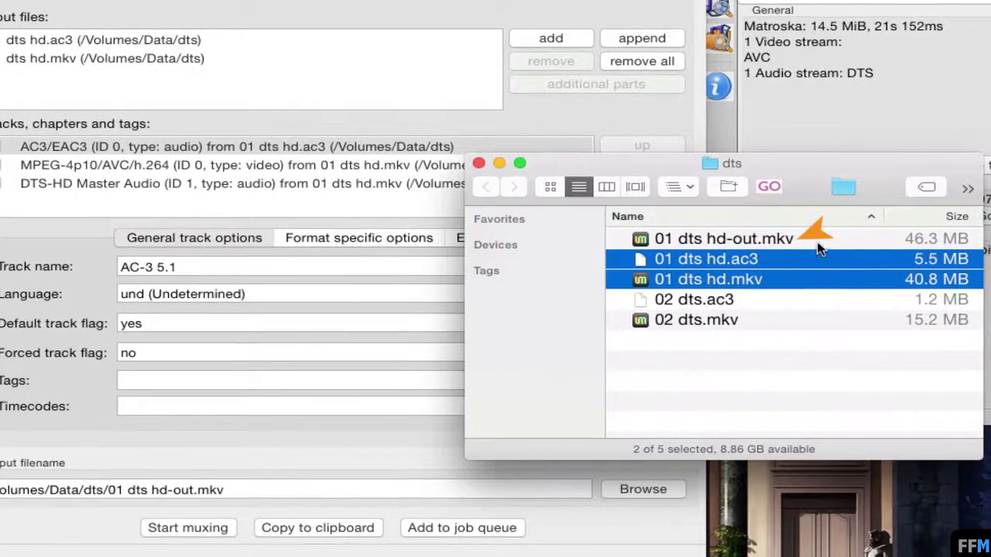
{"action": "left_click", "coordinate": [817, 242]}
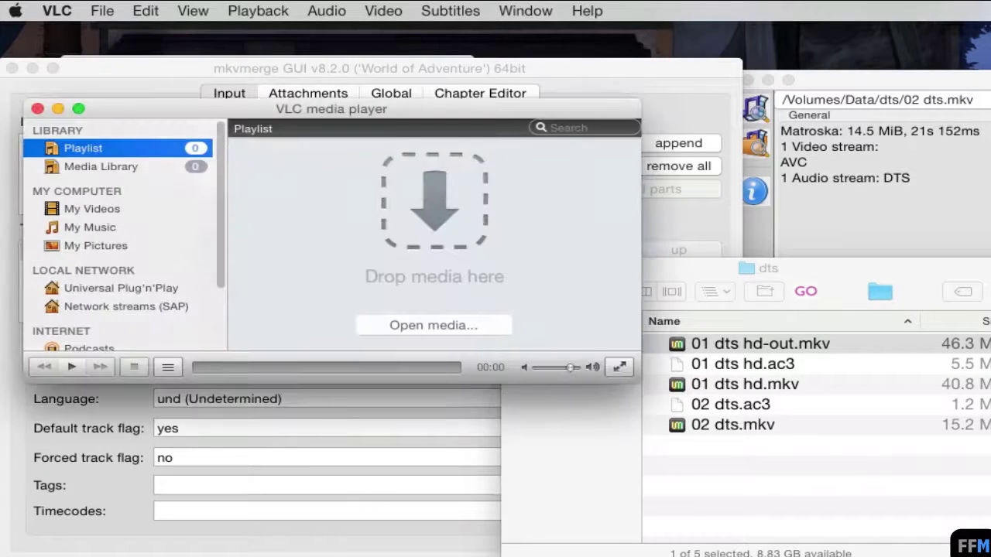
{"action": "left_click", "coordinate": [56, 11]}
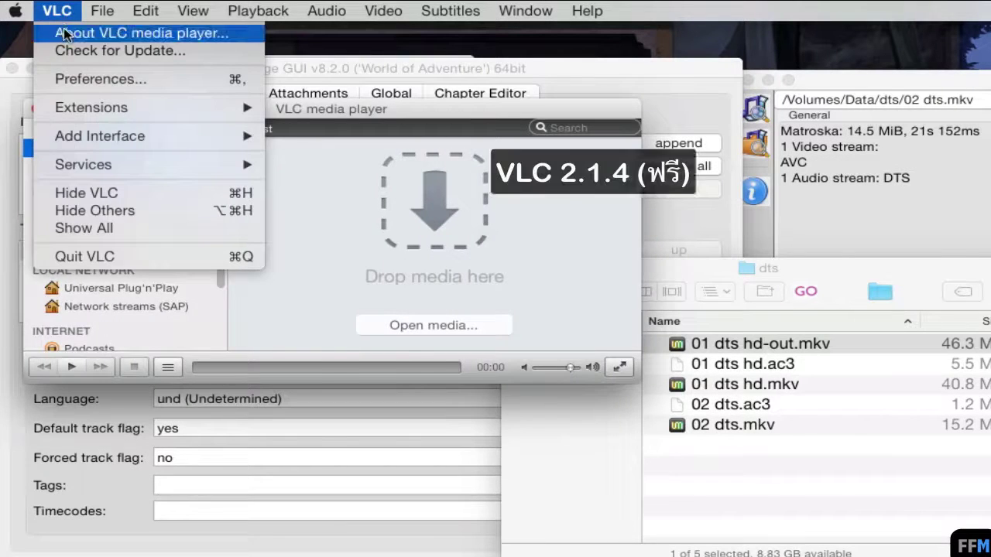
{"action": "left_click", "coordinate": [65, 33]}
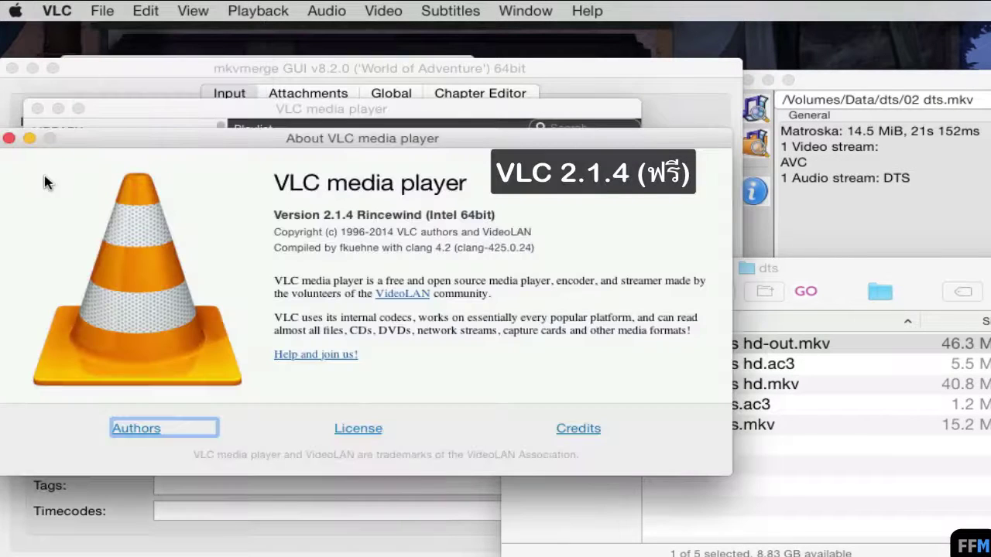
{"action": "left_click", "coordinate": [9, 139]}
- Play 01 dts hd-out.mkv in VLC, check its list of audio tracks, and close the video
{"action": "left_click_drag", "start_coordinate": [759, 345], "coordinate": [418, 201]}
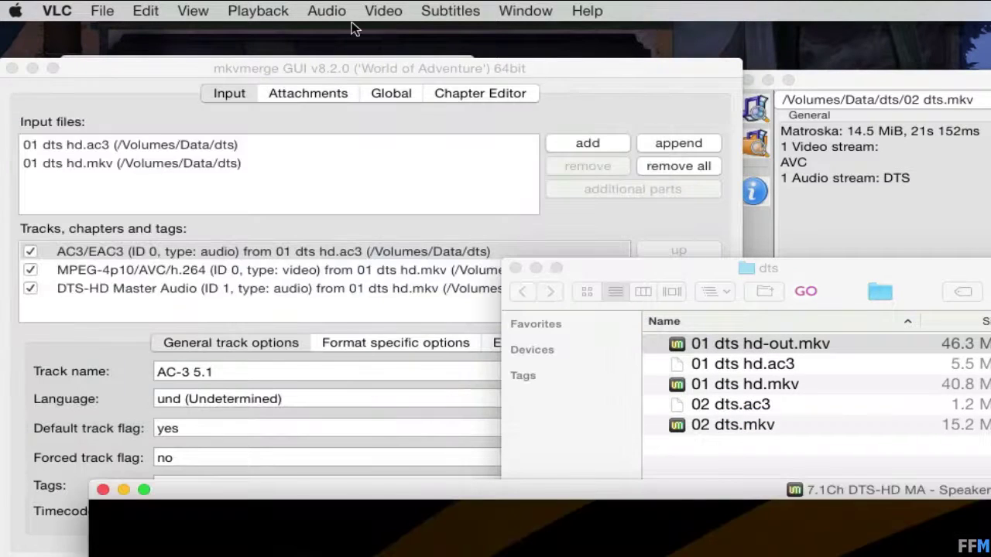
{"action": "left_click", "coordinate": [330, 12]}
{"action": "mouse_move", "coordinate": [333, 96]}
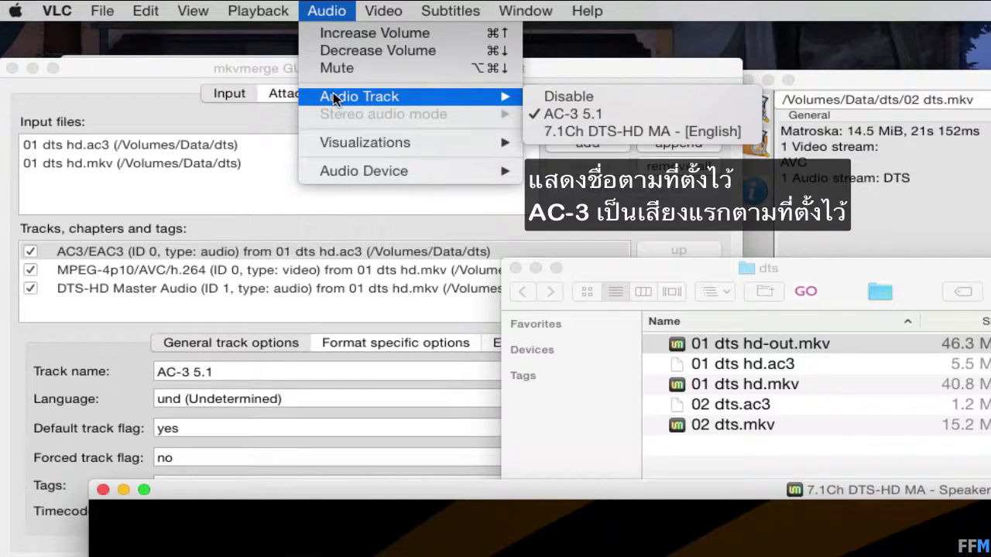
{"action": "key", "text": "Escape"}
{"action": "left_click", "coordinate": [103, 490]}
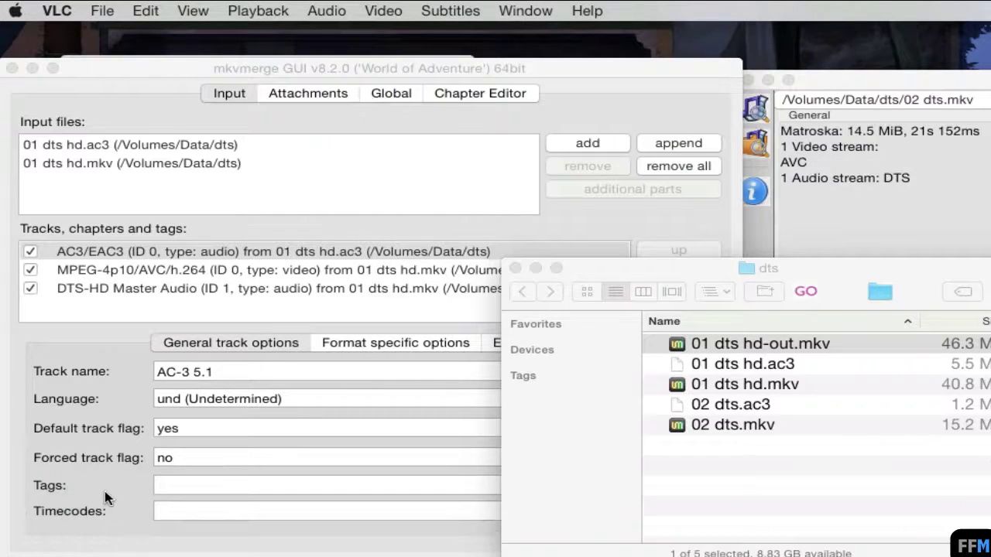
- Replace the input files in mkvmerge GUI with 02 dts.ac3 and 02 dts.mkv, and exclude the DTS audio track
{"action": "left_click", "coordinate": [630, 108]}
{"action": "left_click", "coordinate": [651, 166]}
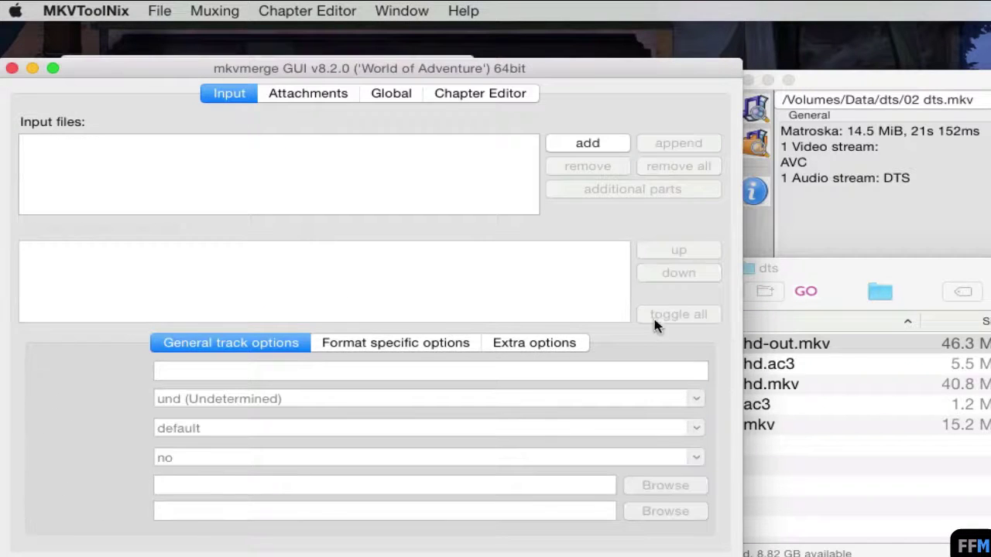
{"action": "left_click", "coordinate": [936, 276]}
{"action": "left_click", "coordinate": [765, 405]}
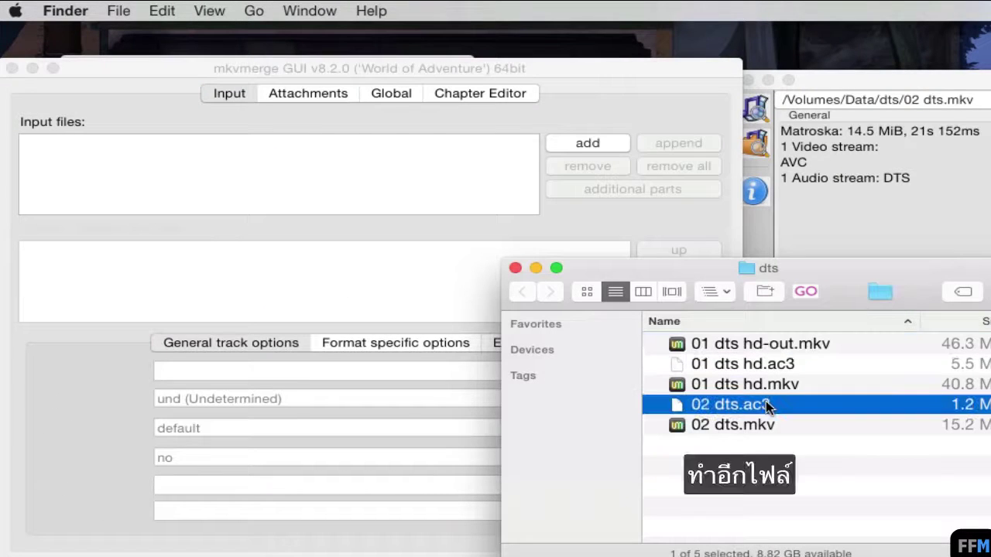
{"action": "left_click", "coordinate": [774, 427], "text": "shift"}
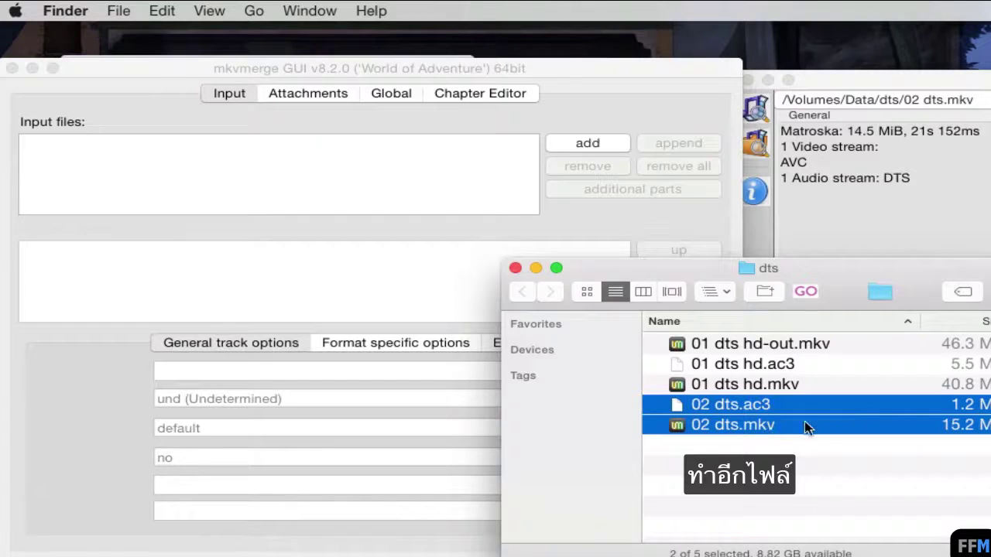
{"action": "left_click_drag", "start_coordinate": [783, 426], "coordinate": [339, 164]}
{"action": "left_click", "coordinate": [31, 289]}
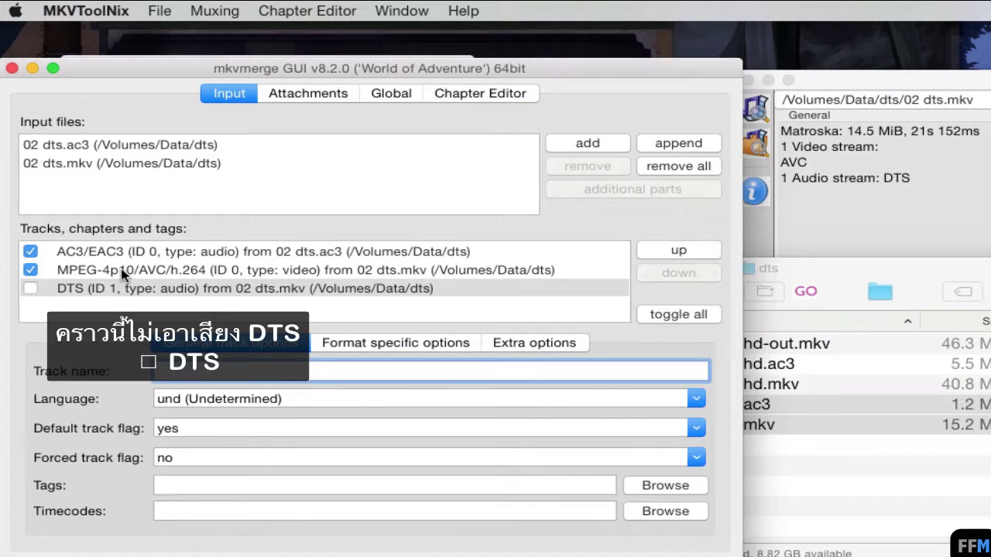
- Name the AC3/EAC3 track from 02 dts.ac3 AC-3 5.1 and set its language to eng (English)
{"action": "left_click", "coordinate": [133, 253]}
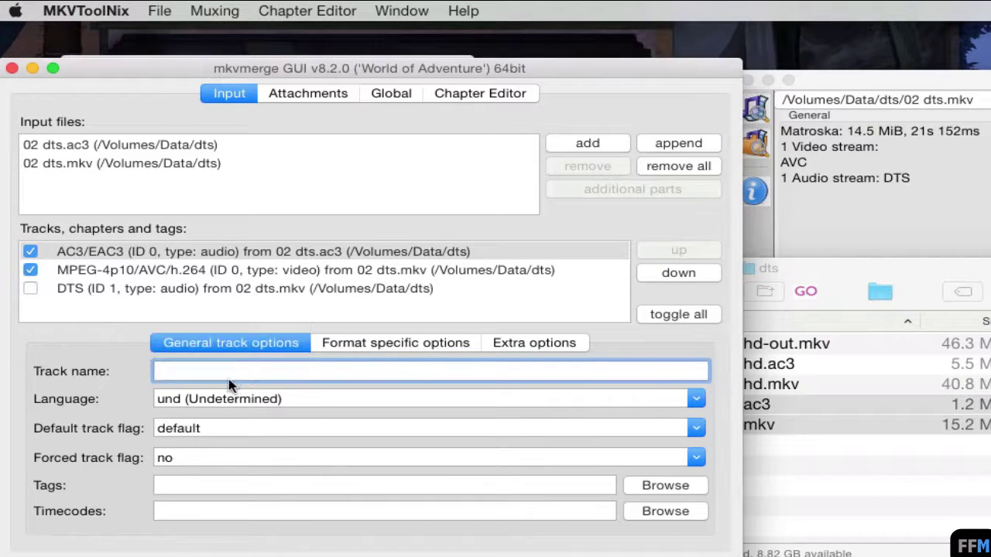
{"action": "type", "text": "AC-3 5.1"}
{"action": "left_click", "coordinate": [207, 405]}
{"action": "left_click", "coordinate": [210, 501]}
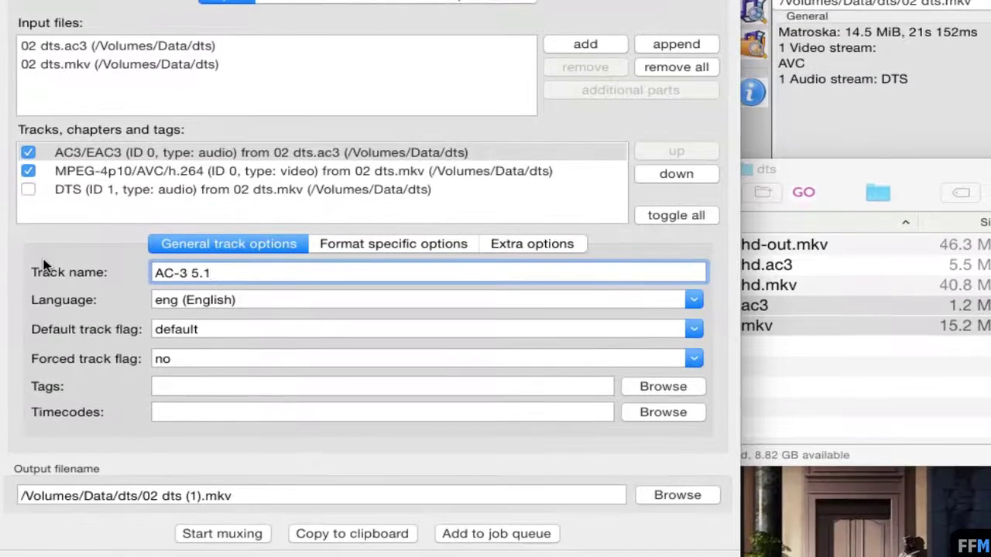
- Set the output filename to /Volumes/Data/dts/02 dts-out.mkv and mux the file
{"action": "left_click", "coordinate": [196, 491]}
{"action": "key", "text": "BackSpace"}
{"action": "key", "text": "BackSpace"}
{"action": "key", "text": "BackSpace"}
{"action": "key", "text": "BackSpace"}
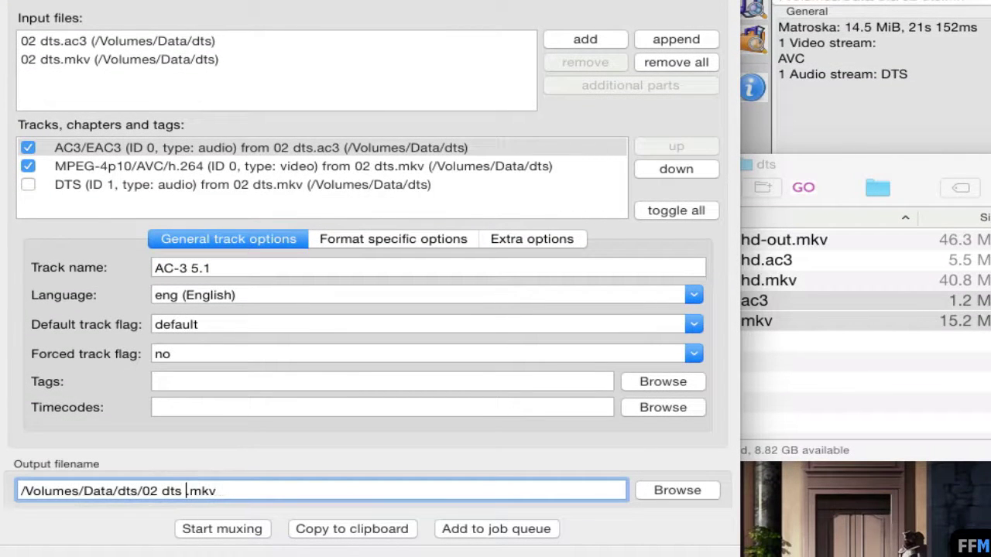
{"action": "type", "text": "-out"}
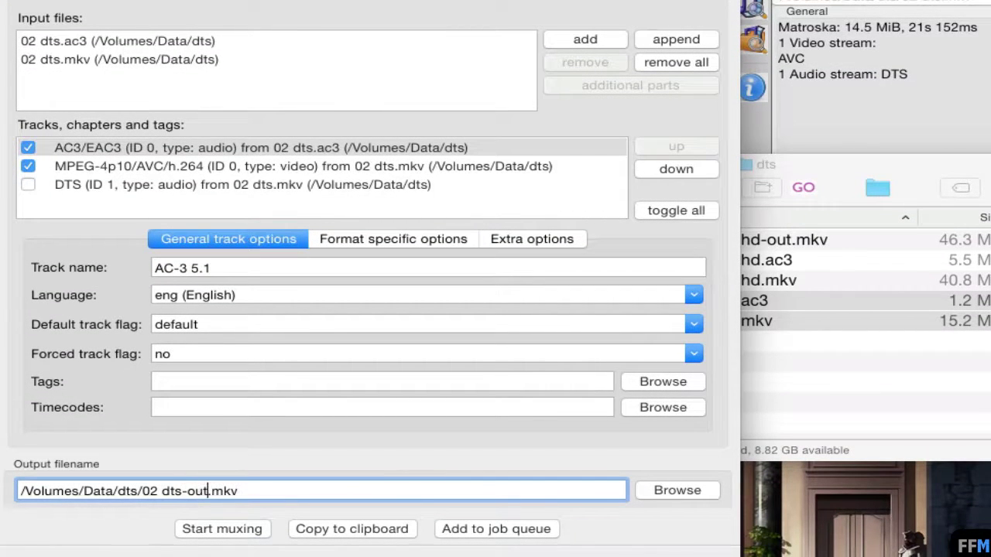
{"action": "left_click", "coordinate": [242, 533]}
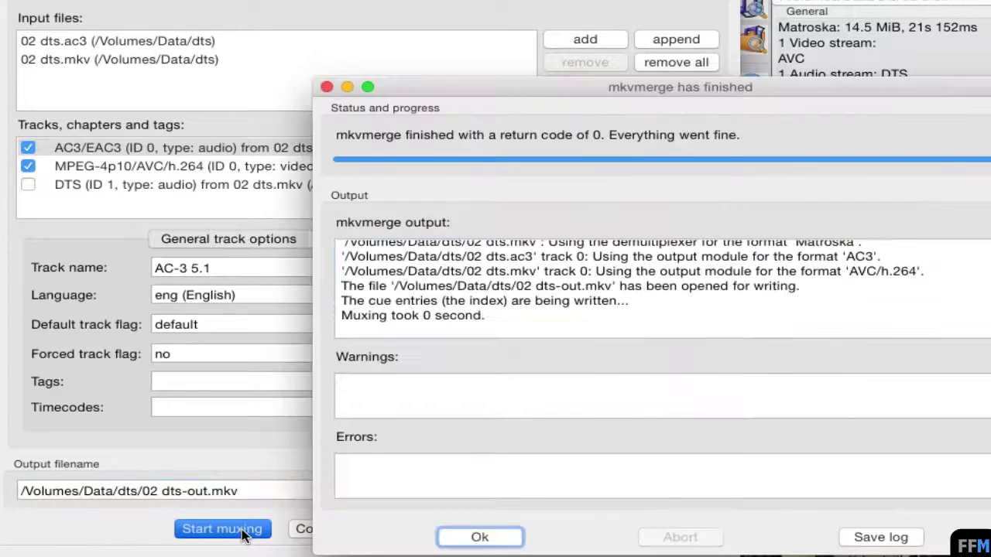
{"action": "left_click", "coordinate": [481, 538]}
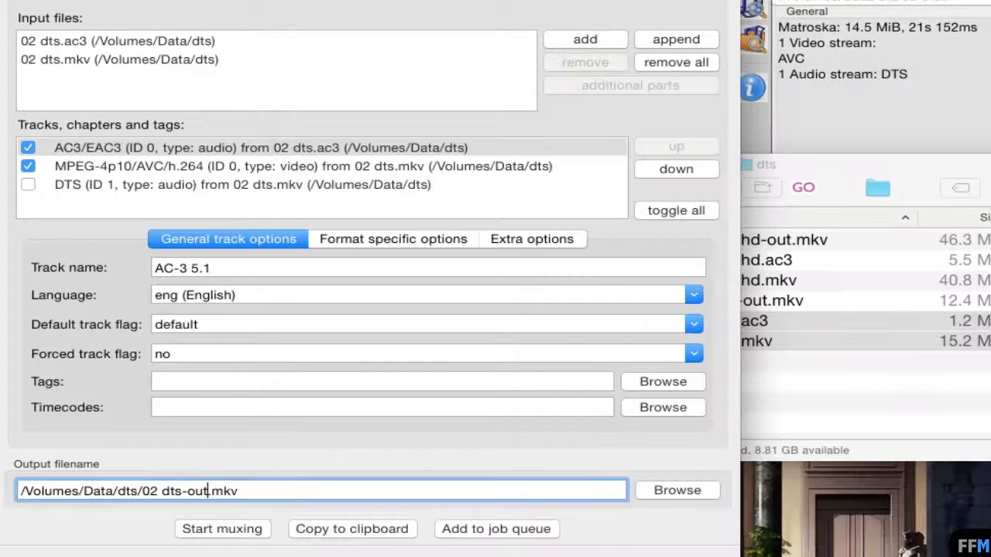
- Play 02 dts-out.mkv from the dts folder in VLC and check its list of audio tracks
{"action": "left_click", "coordinate": [922, 167]}
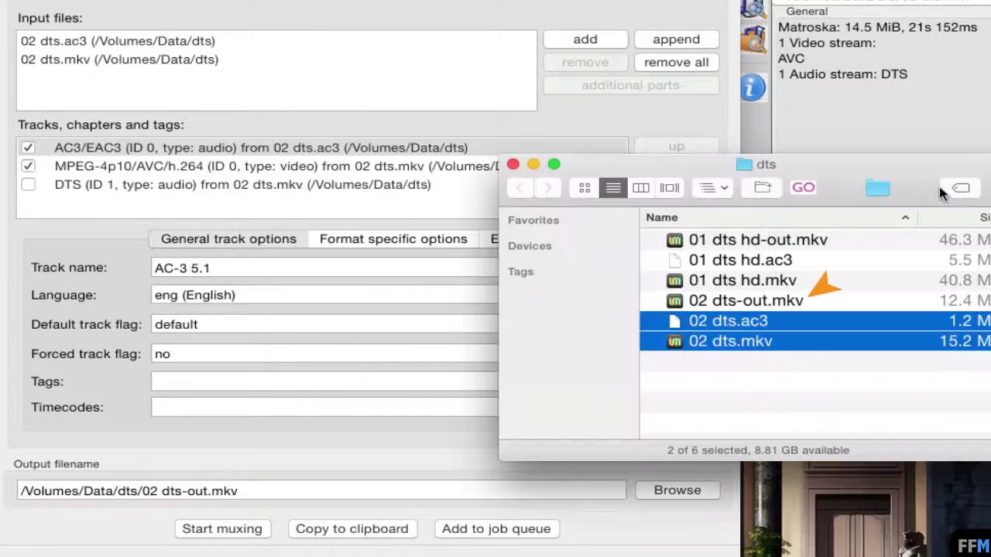
{"action": "left_click", "coordinate": [832, 301]}
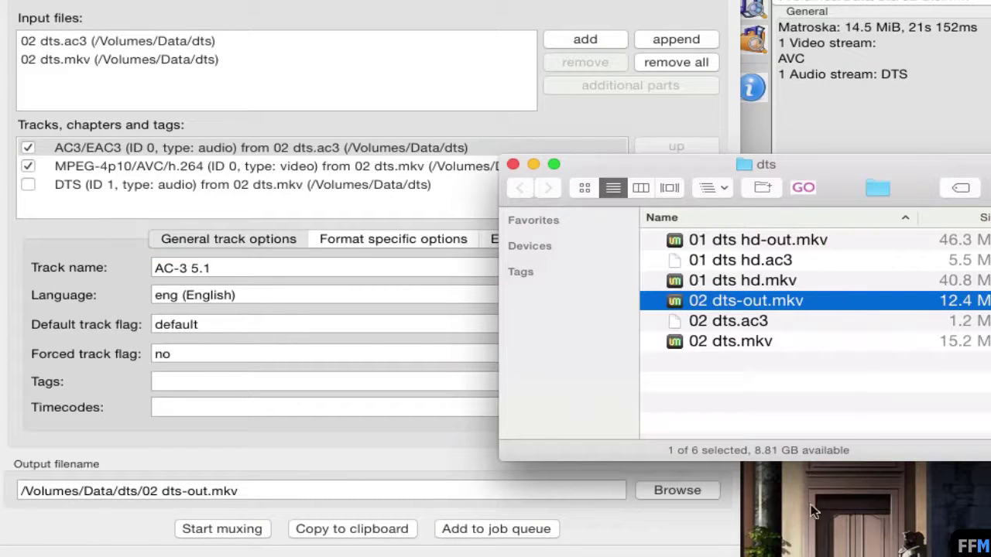
{"action": "double_click", "coordinate": [776, 308]}
{"action": "left_click_drag", "start_coordinate": [773, 301], "coordinate": [446, 151]}
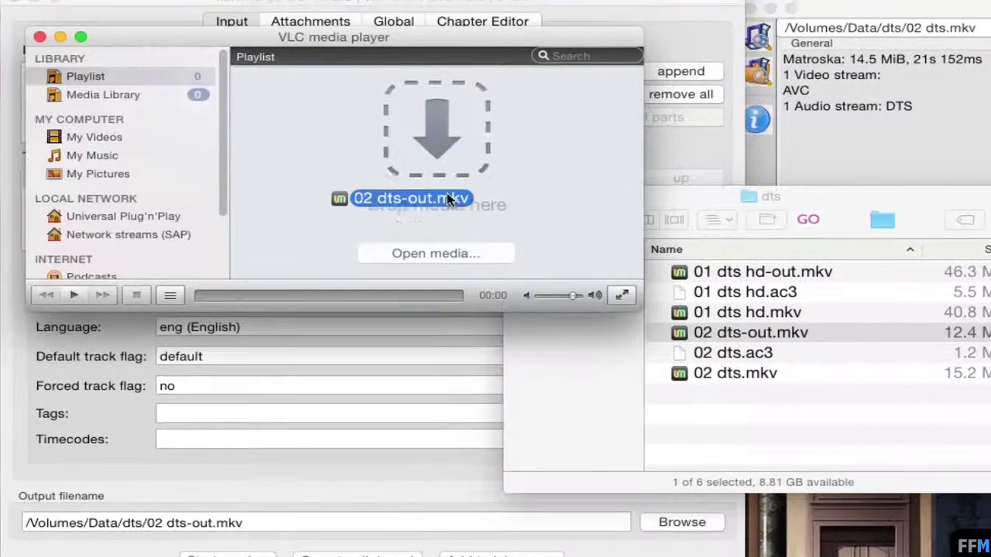
{"action": "left_click_drag", "start_coordinate": [458, 238], "coordinate": [462, 234]}
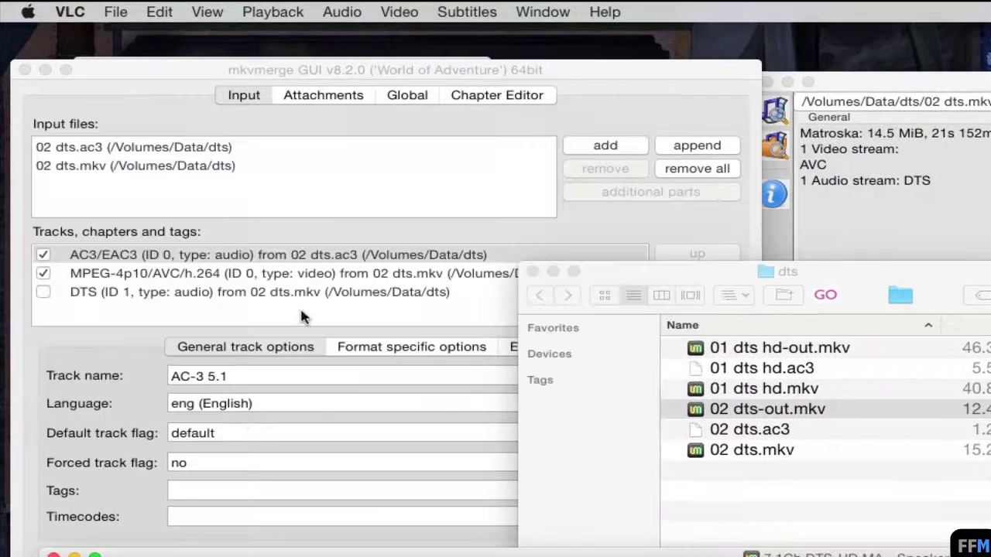
{"action": "left_click", "coordinate": [347, 13]}
{"action": "mouse_move", "coordinate": [354, 97]}
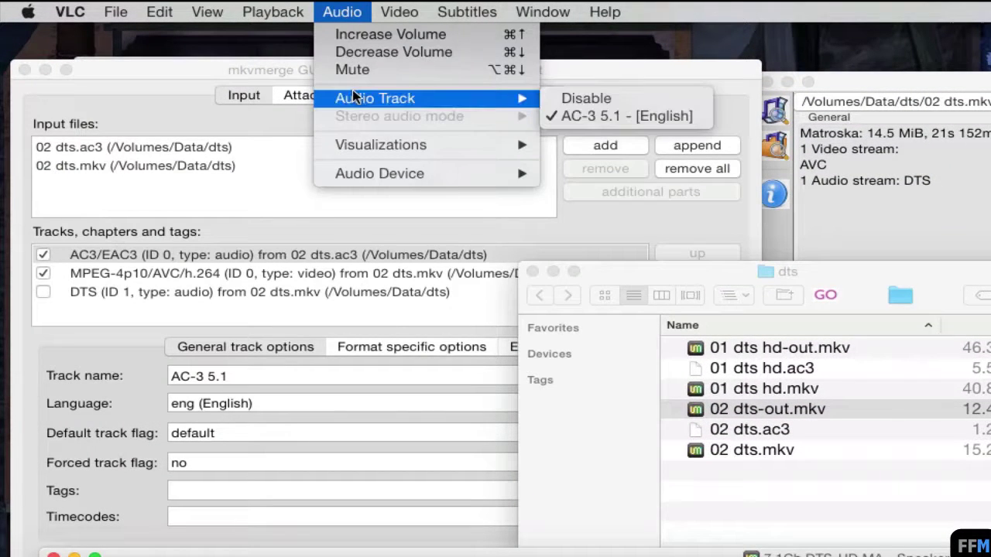